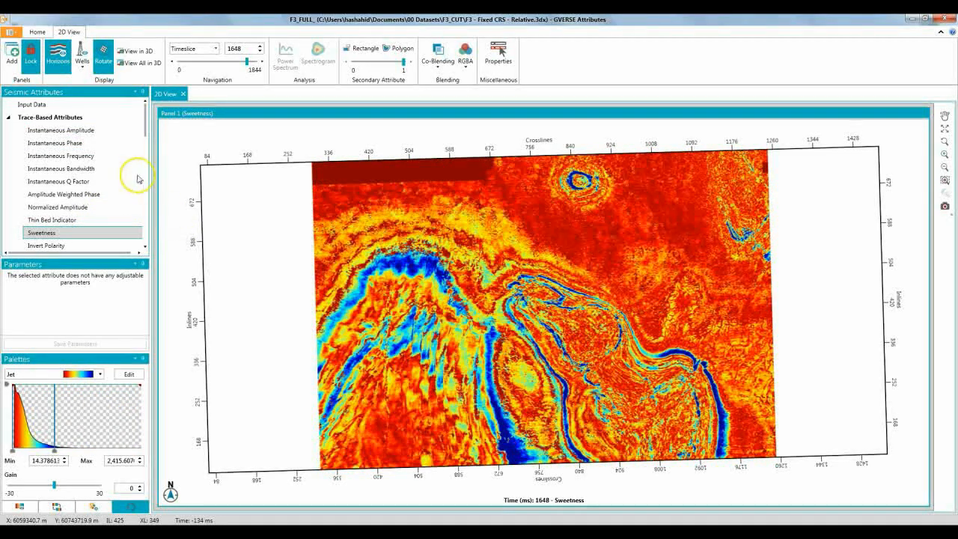
# Step: Reset the panel to Input Data and add panels until six show the same 1648 ms timeslice
pyautogui.click(32, 104)
pyautogui.click(12, 57)
pyautogui.click(12, 56)
pyautogui.click(12, 56)
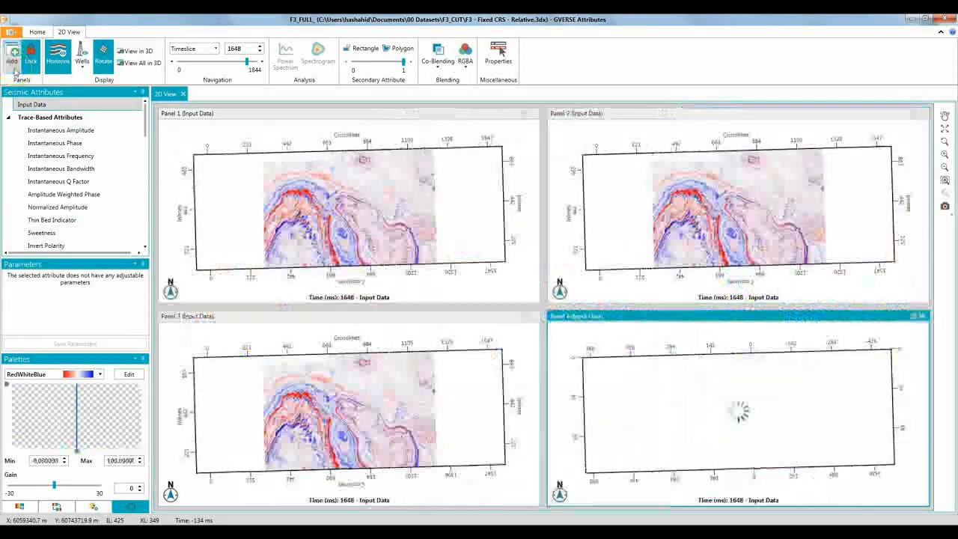
pyautogui.click(12, 63)
pyautogui.click(12, 63)
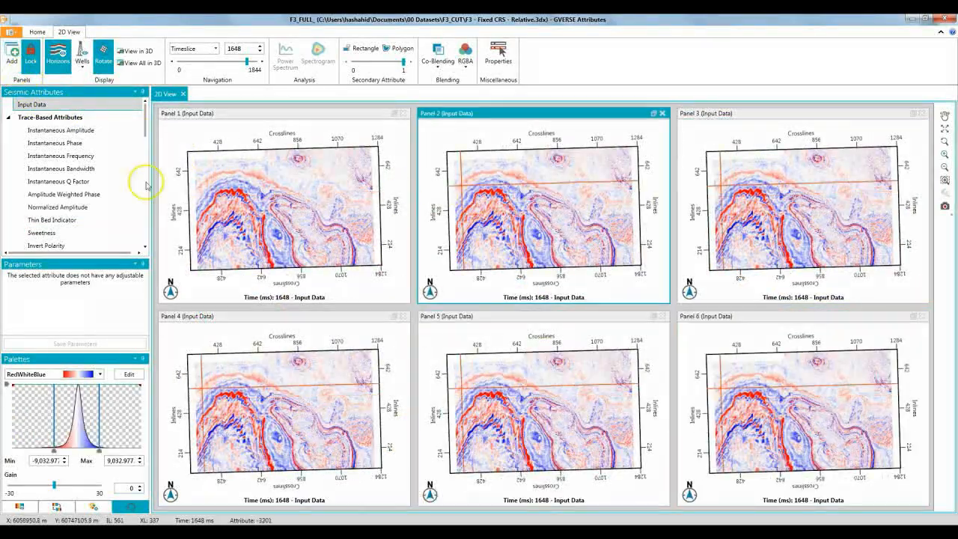
# Step: Display Instantaneous Phase in Panel 2 and Semblance in Panel 3
pyautogui.click(126, 142)
pyautogui.click(691, 199)
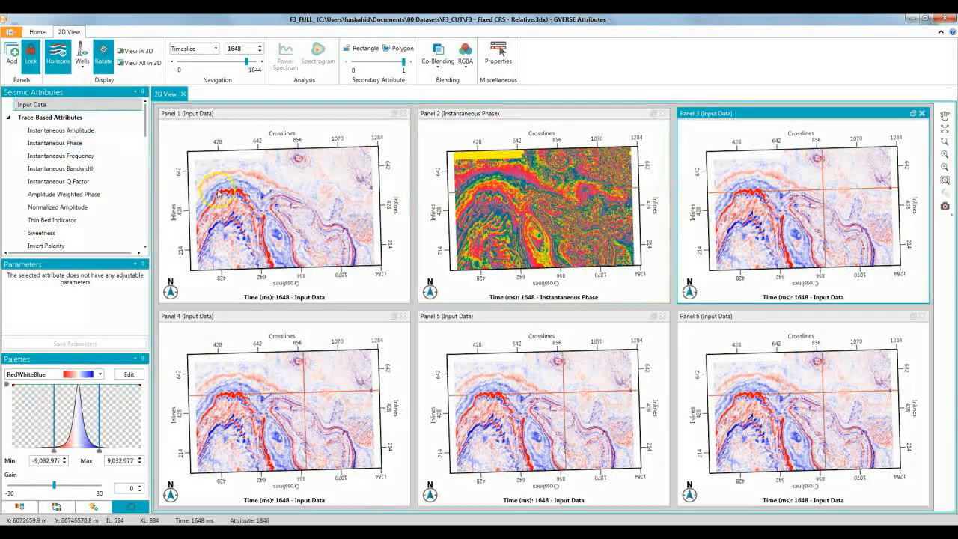
pyautogui.scroll(-4, 75, 180)
pyautogui.click(51, 232)
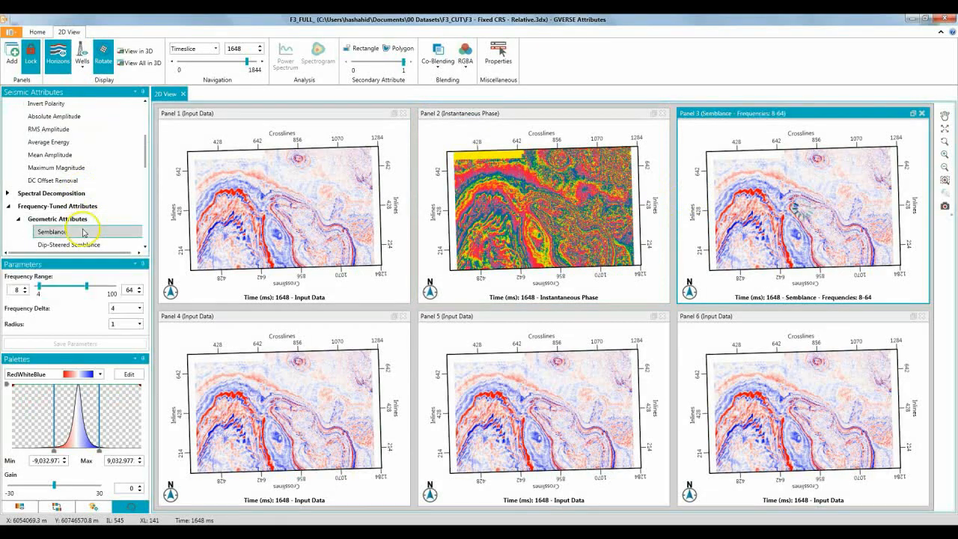
# Step: Display frequency-tuned Enhanced Semblance in Panel 4 and tensor-based Coherence in Panel 5
pyautogui.click(261, 365)
pyautogui.scroll(-5, 75, 202)
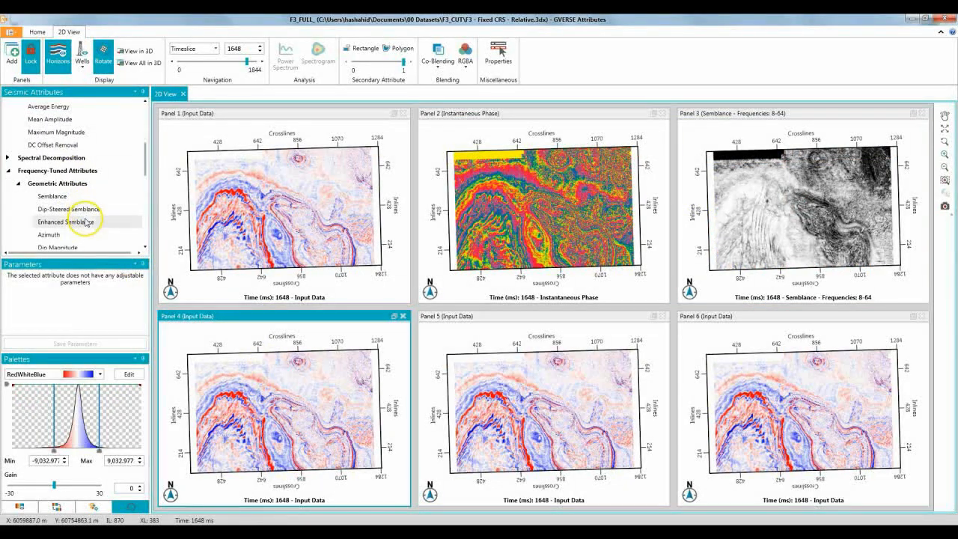
pyautogui.click(88, 222)
pyautogui.scroll(-10, 71, 207)
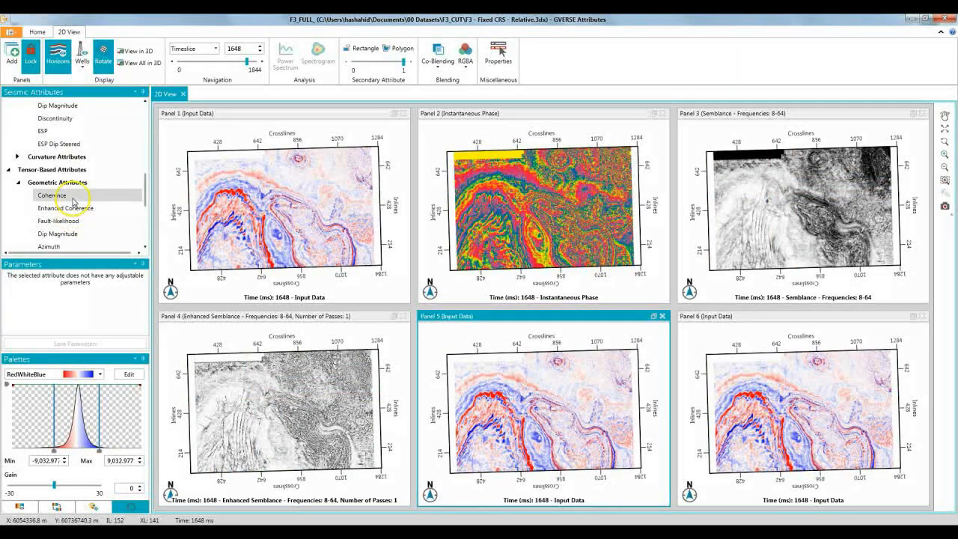
pyautogui.click(73, 202)
# Step: Display the tensor-based Maximum Curvature attribute in Panel 6
pyautogui.scroll(-10, 95, 223)
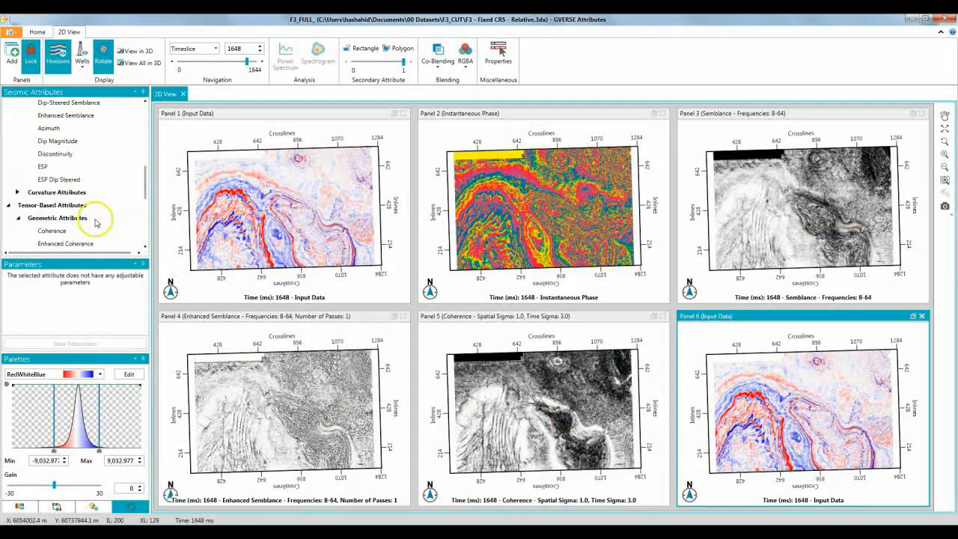
pyautogui.scroll(-3, 95, 222)
pyautogui.click(98, 220)
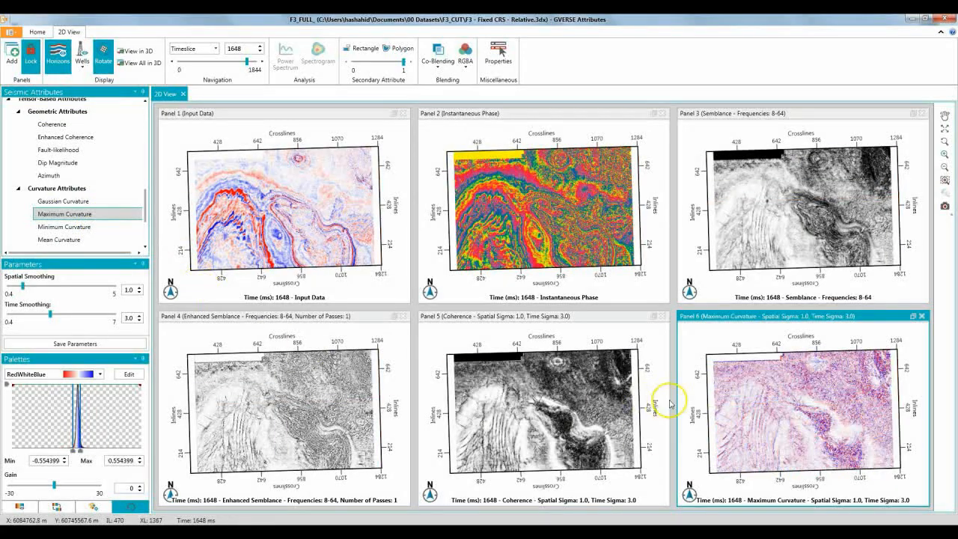
# Step: Examine the near-vertical fault lineaments close up and compare them across the six linked attribute panels
pyautogui.click(524, 209)
pyautogui.scroll(5, 502, 172)
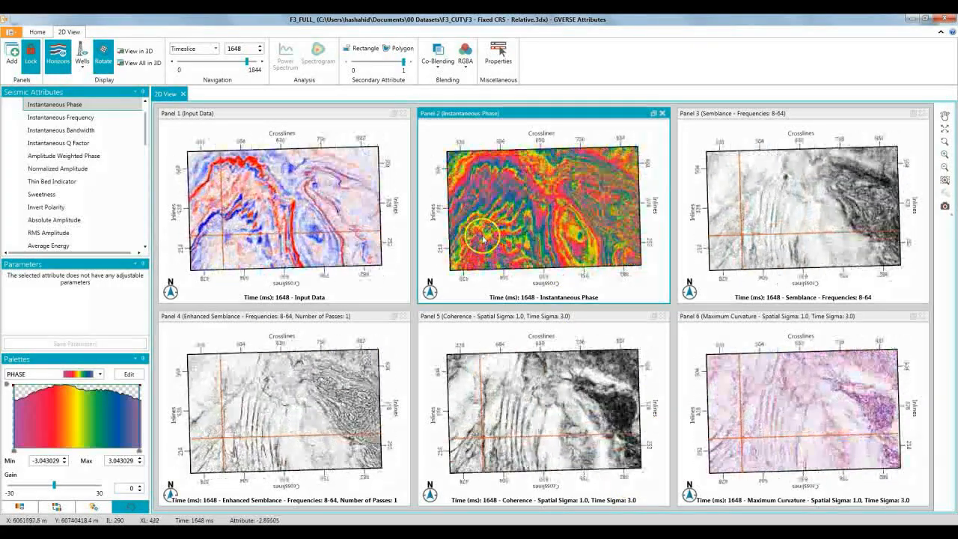
pyautogui.moveTo(583, 231); pyautogui.dragTo(533, 234)
pyautogui.scroll(3, 534, 233)
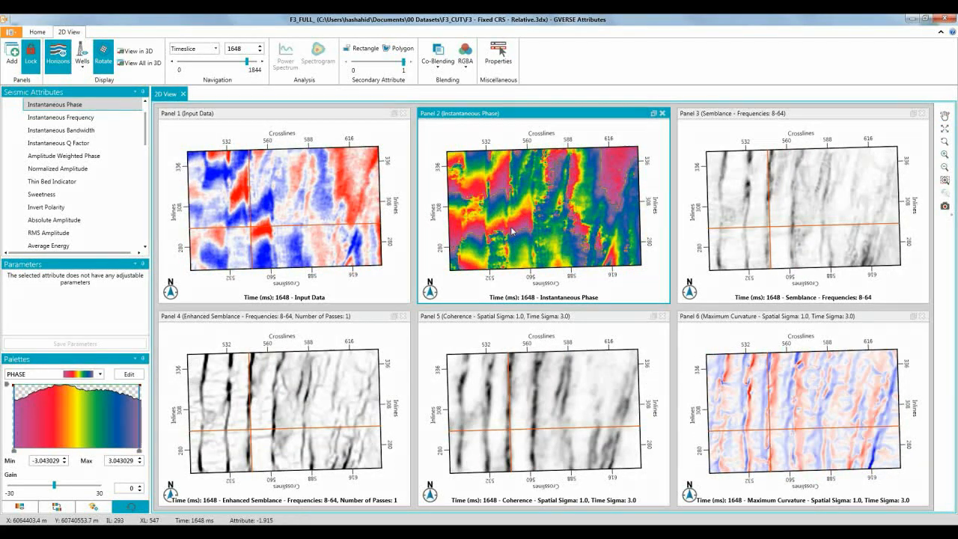
pyautogui.click(736, 234)
pyautogui.scroll(-4, 738, 231)
pyautogui.click(289, 360)
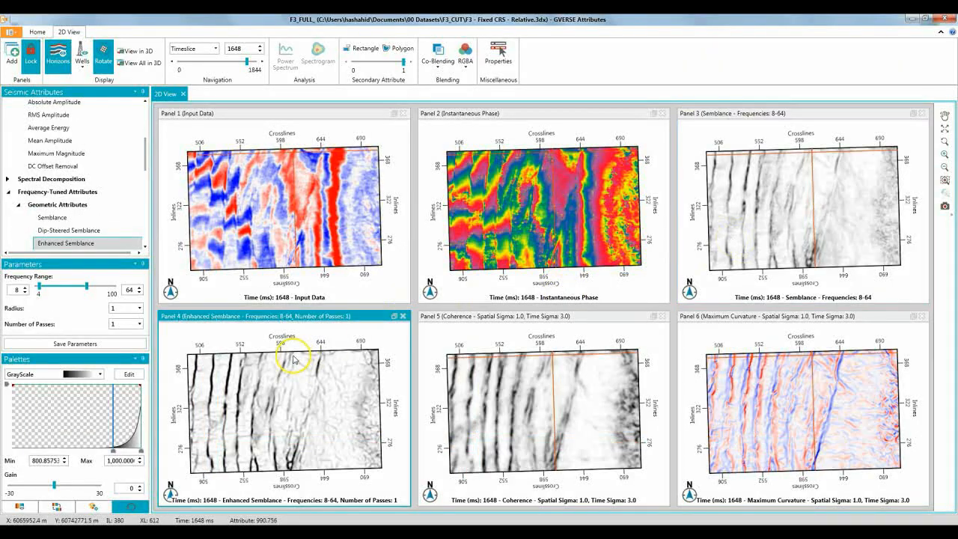
pyautogui.click(486, 374)
pyautogui.click(301, 384)
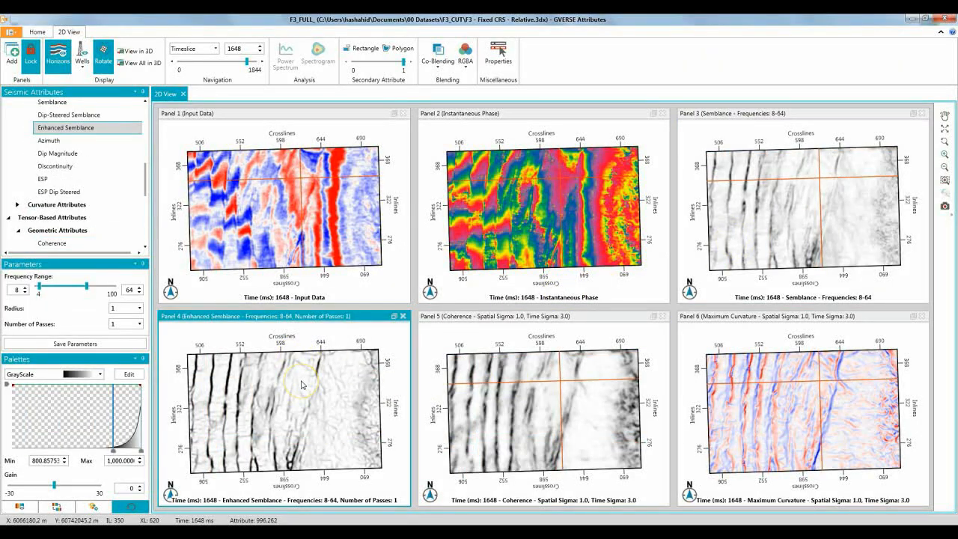
# Step: Move all six panels to timeslice 1748 and bring the wider fault network into view
pyautogui.click(261, 64)
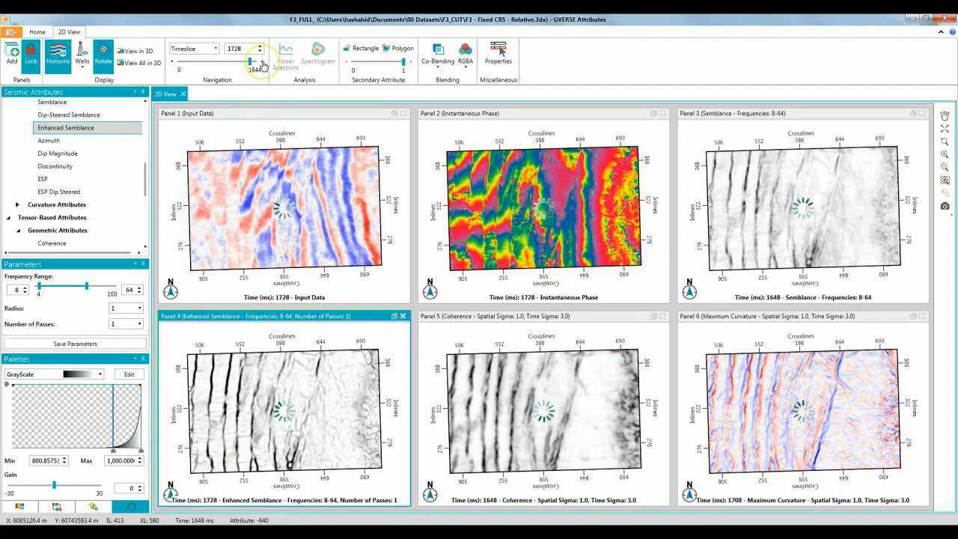
pyautogui.click(268, 388)
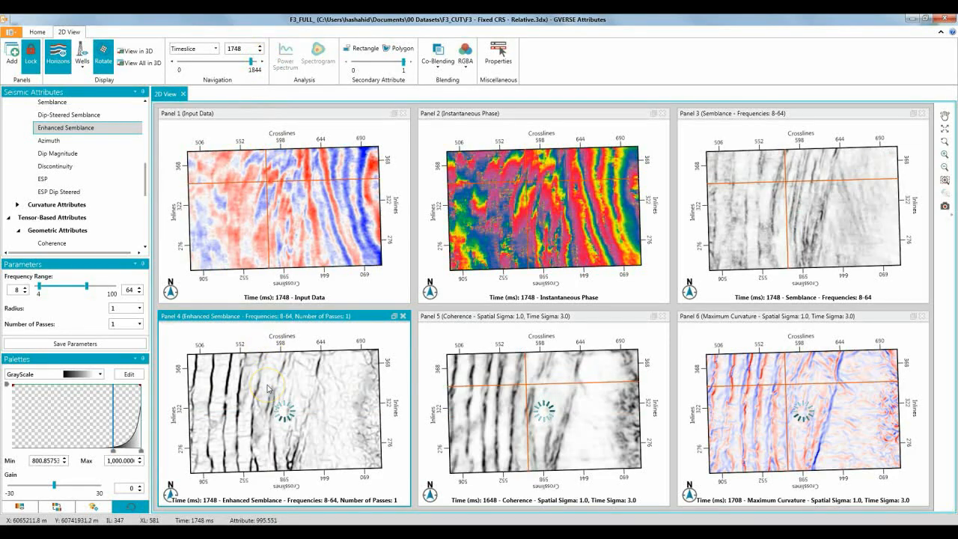
pyautogui.scroll(-4, 267, 388)
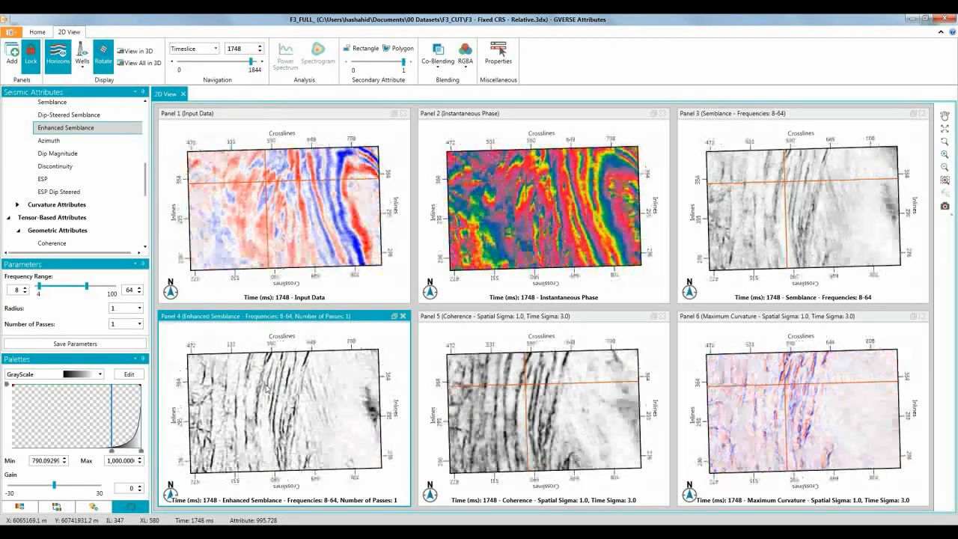
pyautogui.moveTo(257, 390); pyautogui.dragTo(334, 384, button='middle')
pyautogui.scroll(-1, 334, 384)
# Step: Set the Enhanced Semblance radius in Panel 4 to 2
pyautogui.click(137, 308)
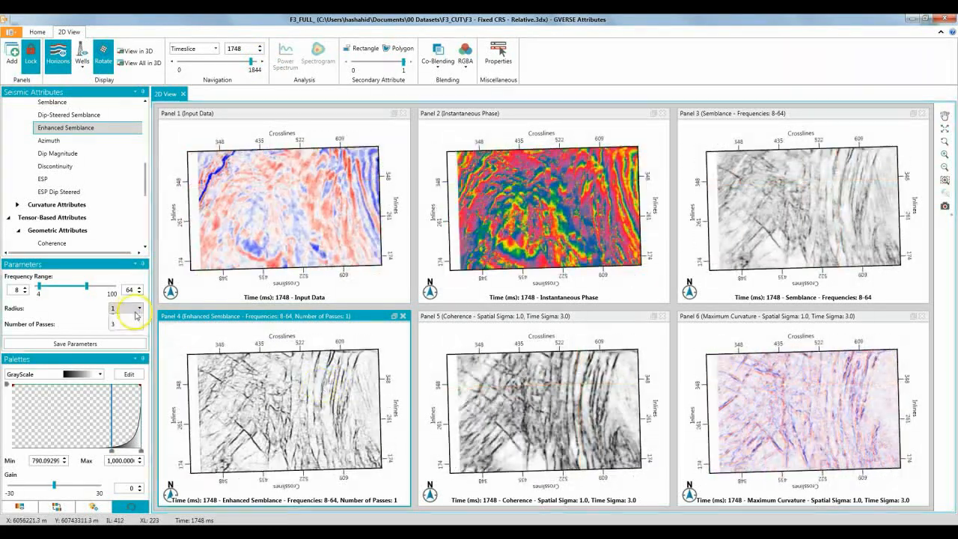
pyautogui.click(132, 332)
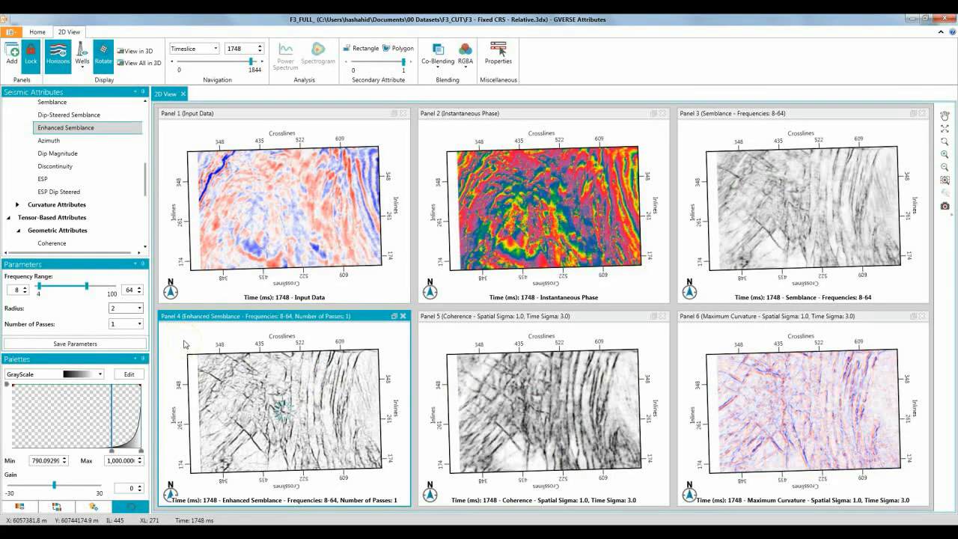
pyautogui.click(184, 345)
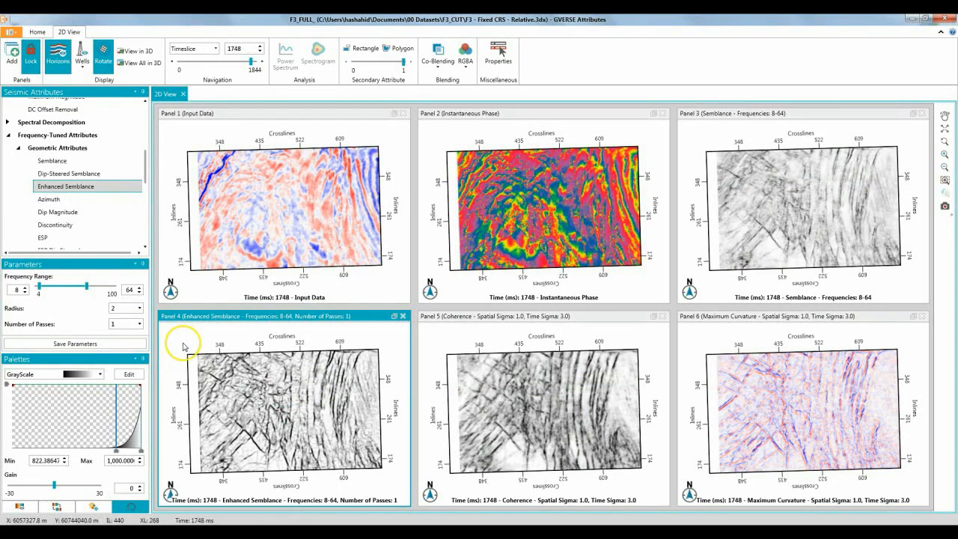
# Step: Open the Enhanced Semblance timeslice in 3D and add an inline and a crossline section
pyautogui.click(137, 52)
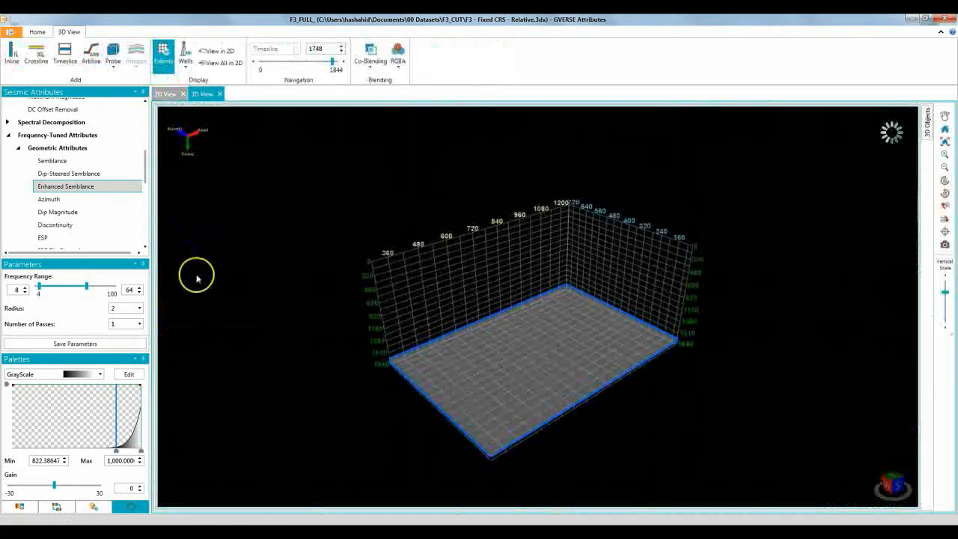
pyautogui.click(19, 43)
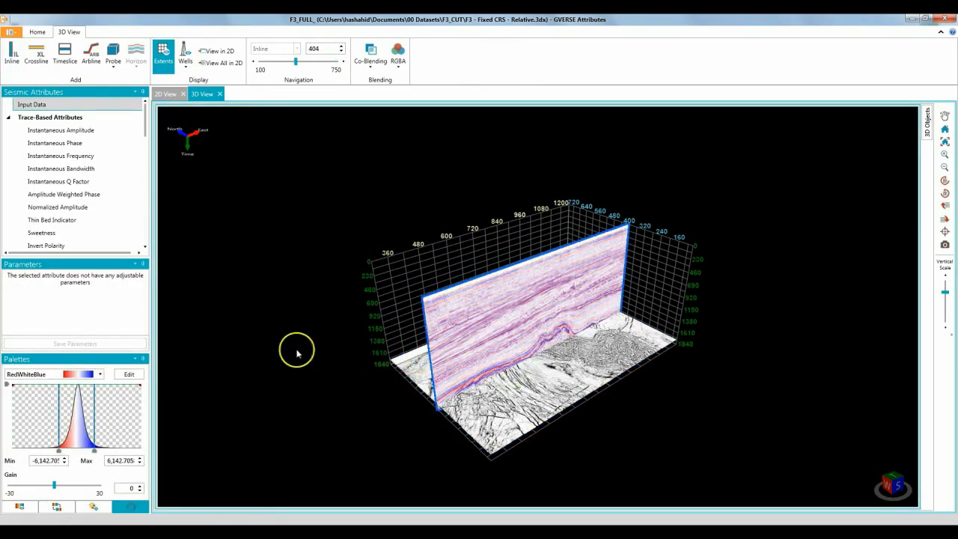
pyautogui.click(36, 54)
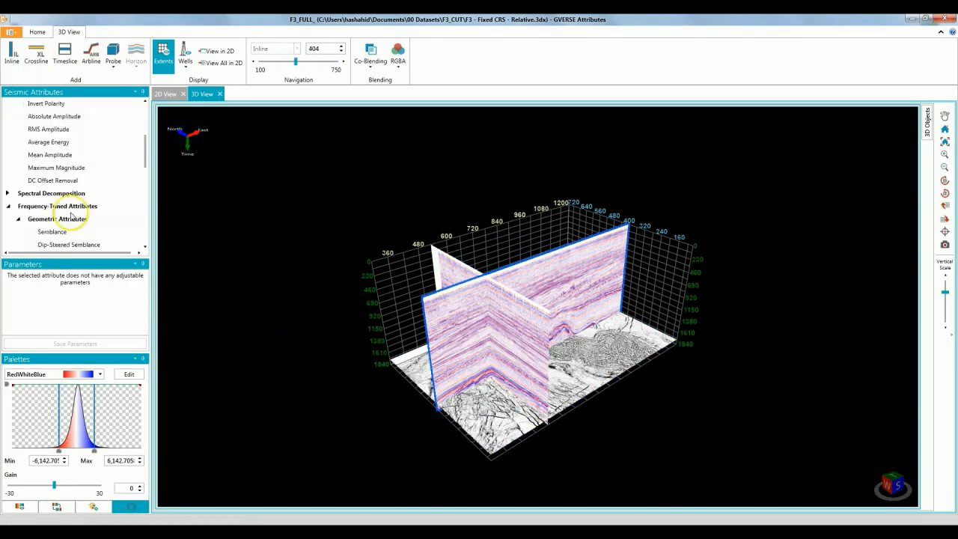
# Step: Apply Enhanced Semblance to the inline and crossline sections and view their intersection with the timeslice
pyautogui.click(75, 150)
pyautogui.click(517, 350)
pyautogui.scroll(-6, 39, 151)
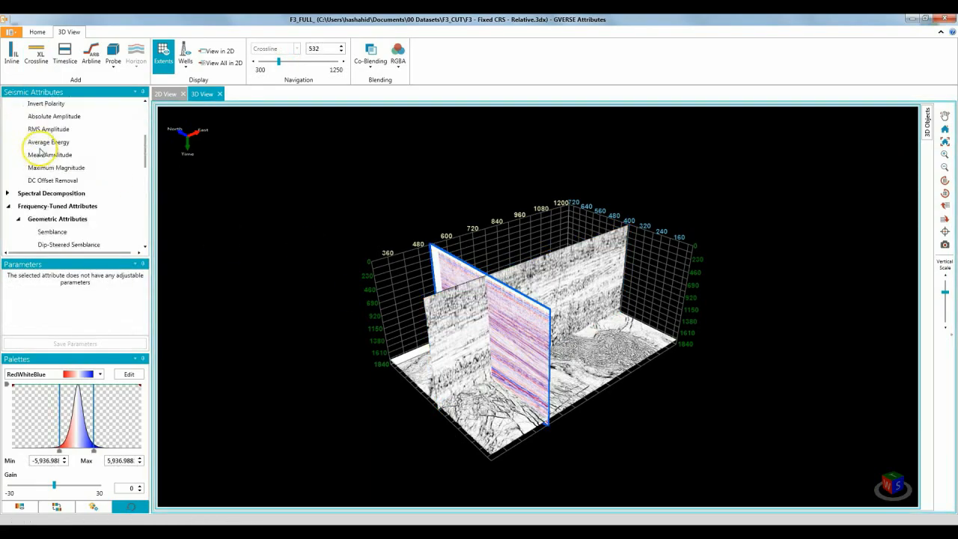
pyautogui.click(100, 187)
pyautogui.scroll(5, 488, 395)
pyautogui.moveTo(485, 398); pyautogui.dragTo(567, 364)
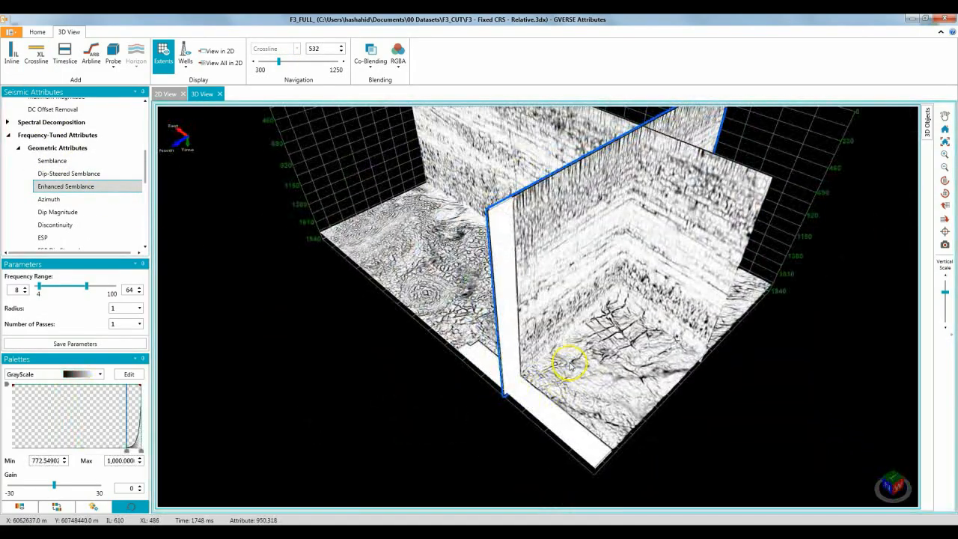
# Step: Remove all inlines, crosslines and the timeslice from the 3D scene and restore the default view
pyautogui.click(926, 127)
pyautogui.click(934, 111)
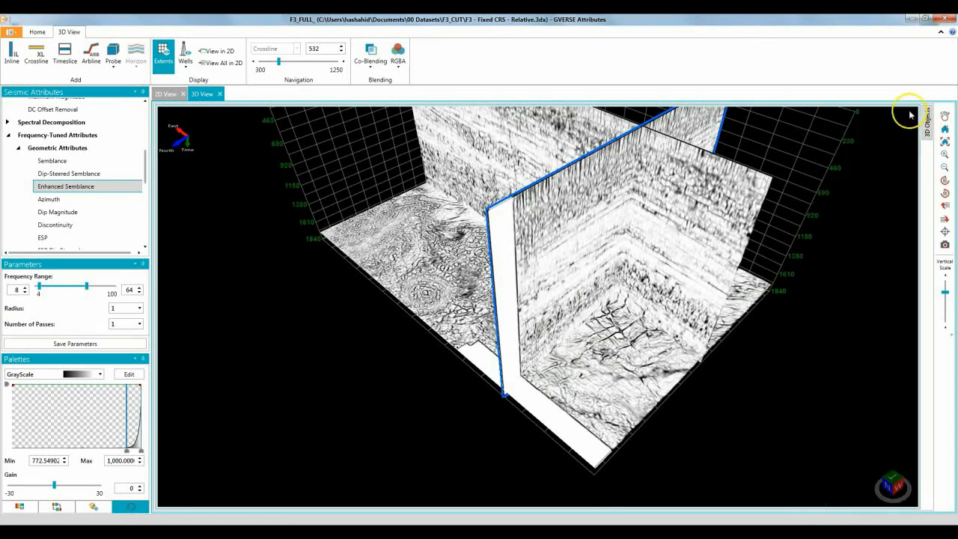
pyautogui.click(911, 134)
pyautogui.click(912, 147)
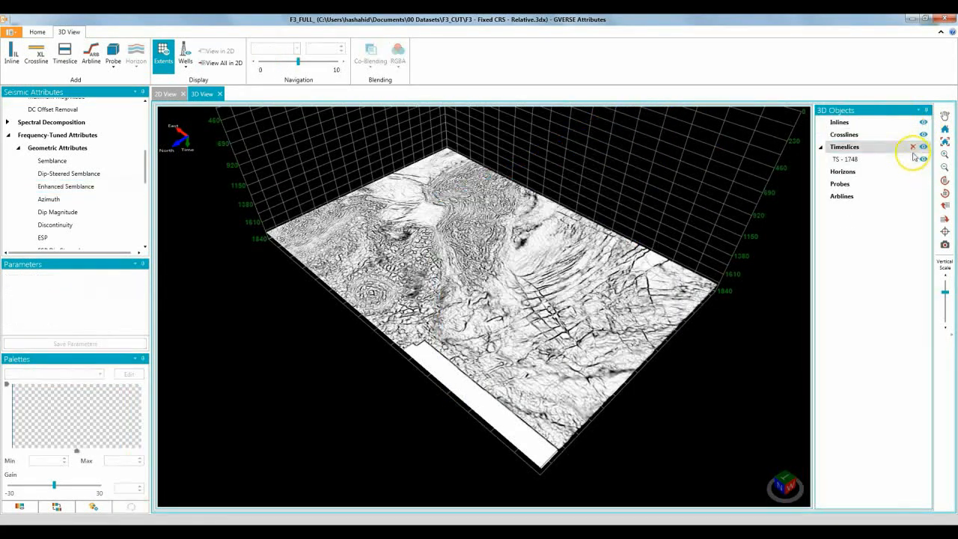
pyautogui.click(912, 159)
pyautogui.click(943, 140)
pyautogui.click(924, 134)
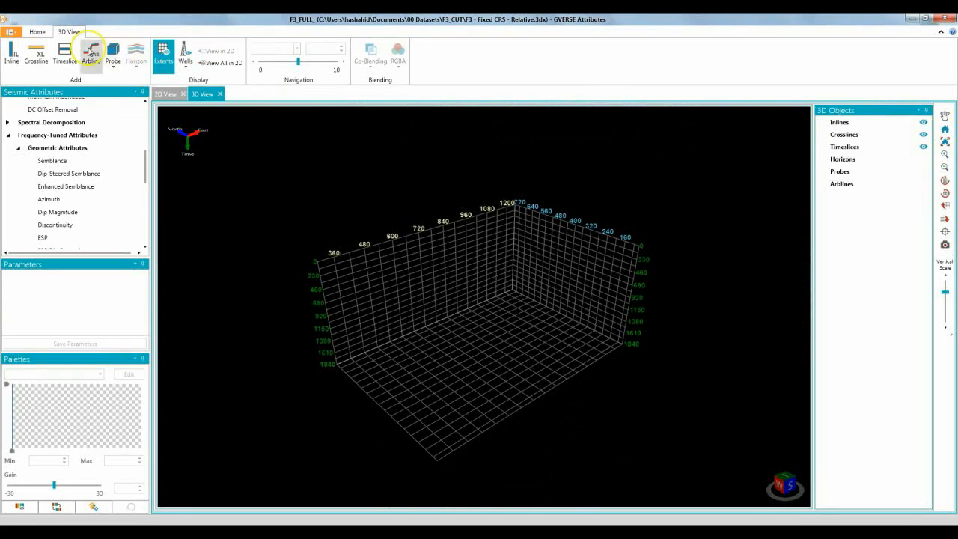
# Step: Draw an arbitrary line through Well-003, Well-001 and Well-002 to the survey's northwest part and display Sweetness on it
pyautogui.click(91, 53)
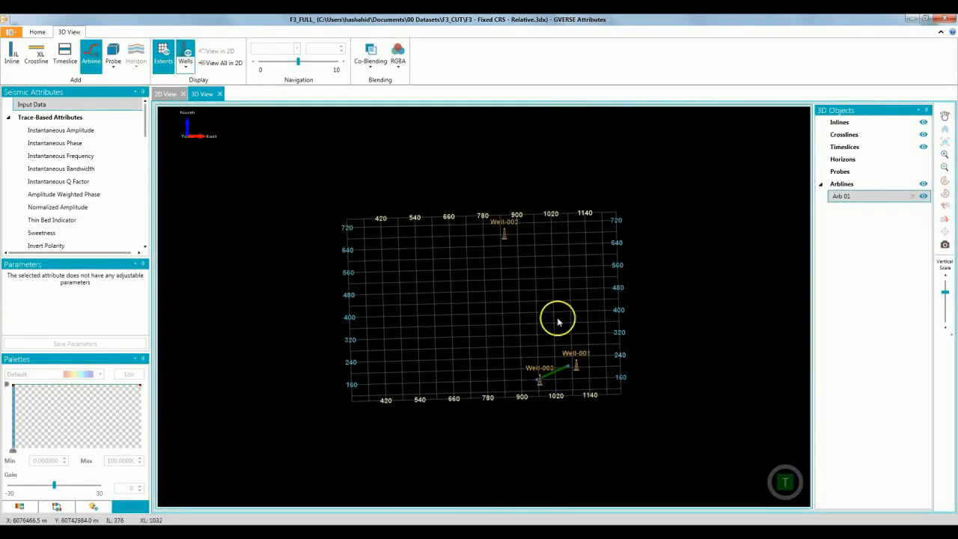
pyautogui.doubleClick(426, 232)
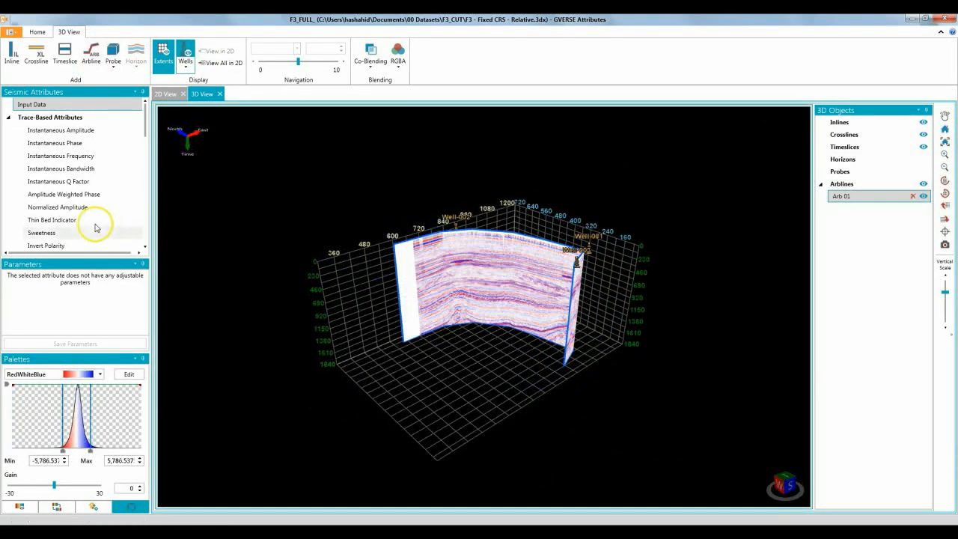
pyautogui.click(66, 233)
pyautogui.moveTo(549, 329); pyautogui.dragTo(663, 284)
# Step: Delete the arbitrary line from the 3D scene and restore the default view
pyautogui.click(913, 196)
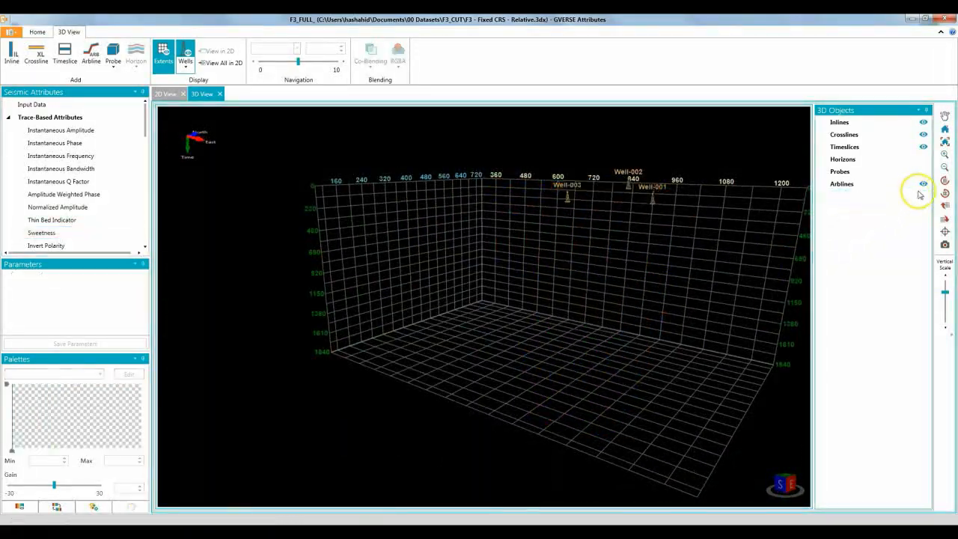
pyautogui.click(944, 129)
# Step: Add a volume probe and shrink it to a shallow box covering the eastern part of the survey
pyautogui.click(113, 54)
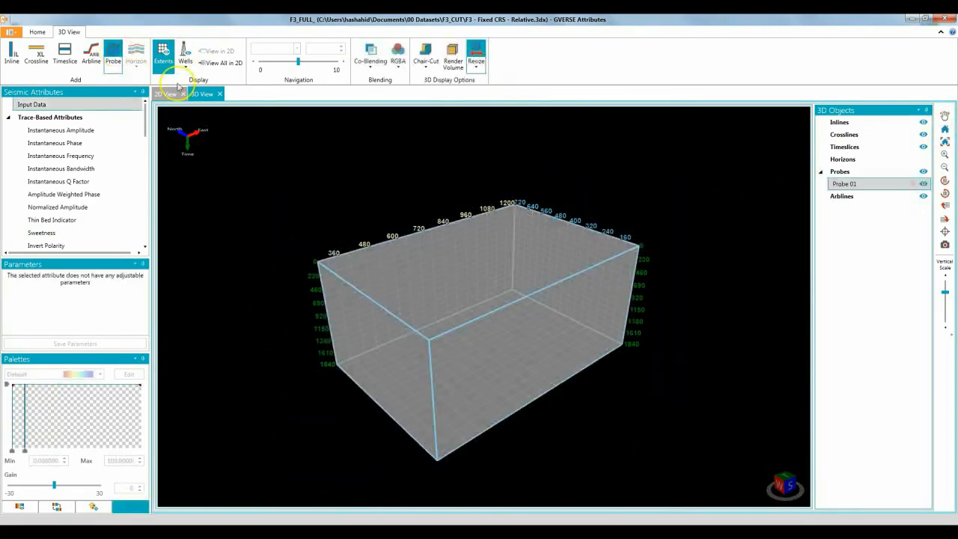
pyautogui.moveTo(389, 346); pyautogui.dragTo(518, 303)
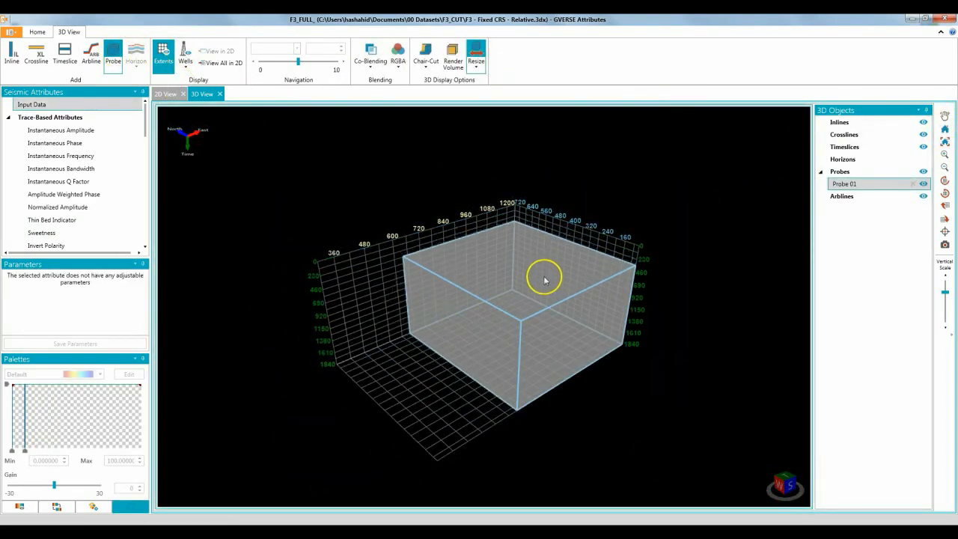
pyautogui.moveTo(553, 327); pyautogui.dragTo(529, 306, button='middle')
# Step: Display the frequency-tuned Semblance attribute on the probe
pyautogui.scroll(-5, 74, 215)
pyautogui.click(82, 197)
pyautogui.scroll(5, 524, 295)
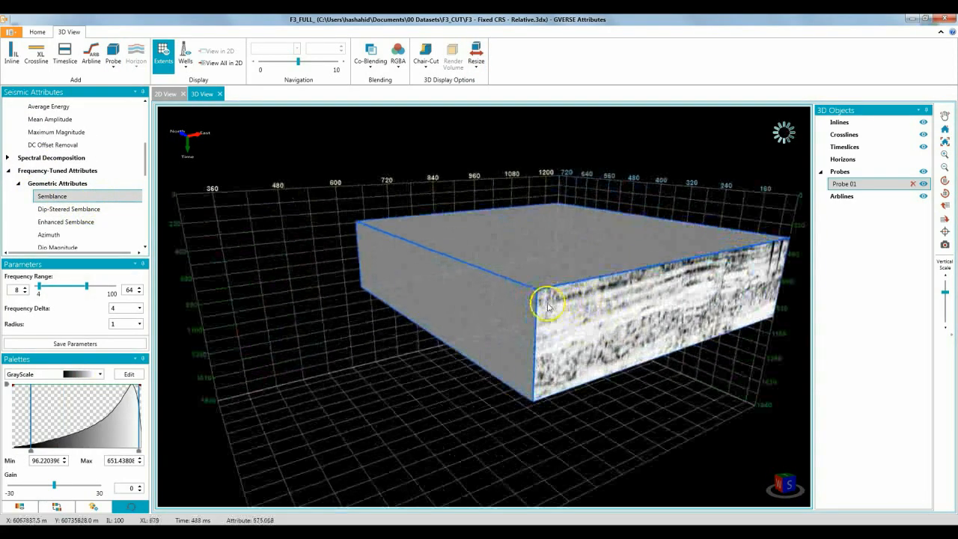
# Step: Apply a chair-cut to the probe, opening a notch in its top and southern face
pyautogui.moveTo(554, 289); pyautogui.dragTo(465, 318, button='middle')
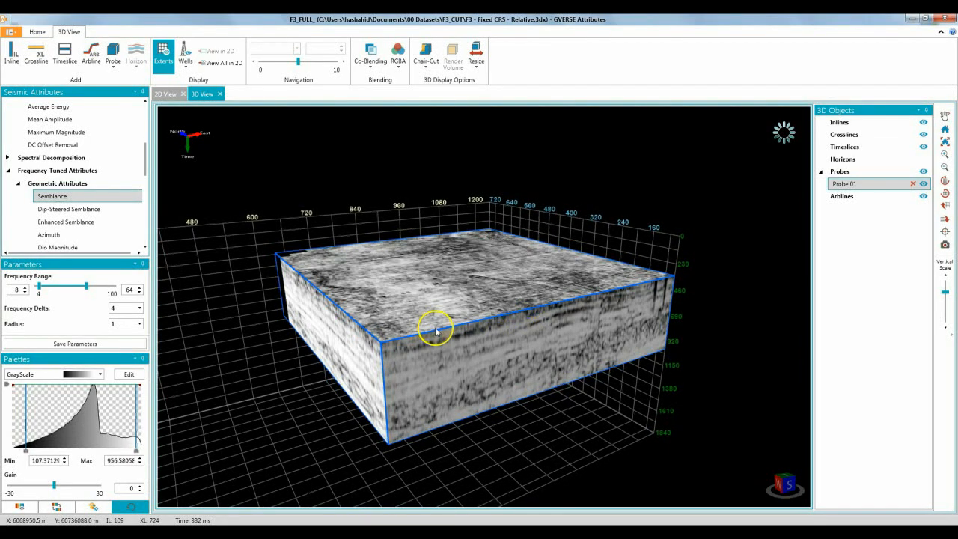
pyautogui.moveTo(449, 336)
pyautogui.mouseDown(button='middle')
pyautogui.moveTo(452, 309)
pyautogui.moveTo(447, 338)
pyautogui.mouseUp(button='middle')
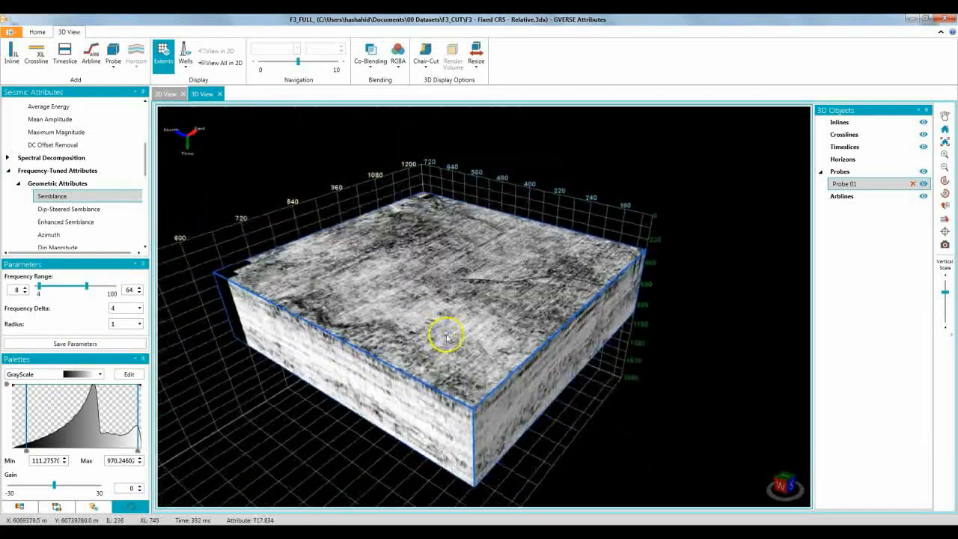
pyautogui.click(431, 71)
pyautogui.click(443, 125)
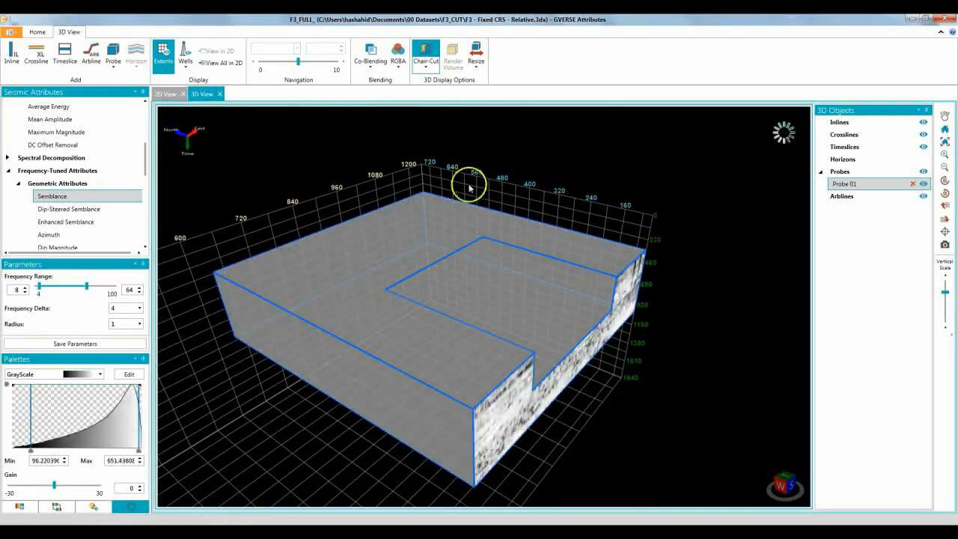
# Step: Shrink the probe's chair-cut notch, inspect its inner faces, and remove the chair-cut
pyautogui.moveTo(439, 275); pyautogui.dragTo(467, 341)
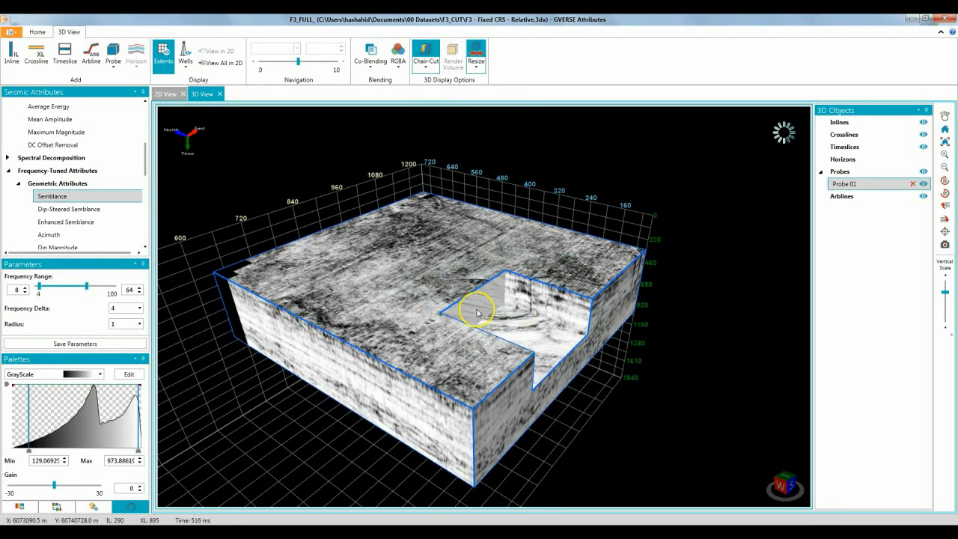
pyautogui.scroll(4, 522, 307)
pyautogui.moveTo(524, 306); pyautogui.dragTo(520, 340, button='middle')
pyautogui.moveTo(519, 340); pyautogui.dragTo(488, 369)
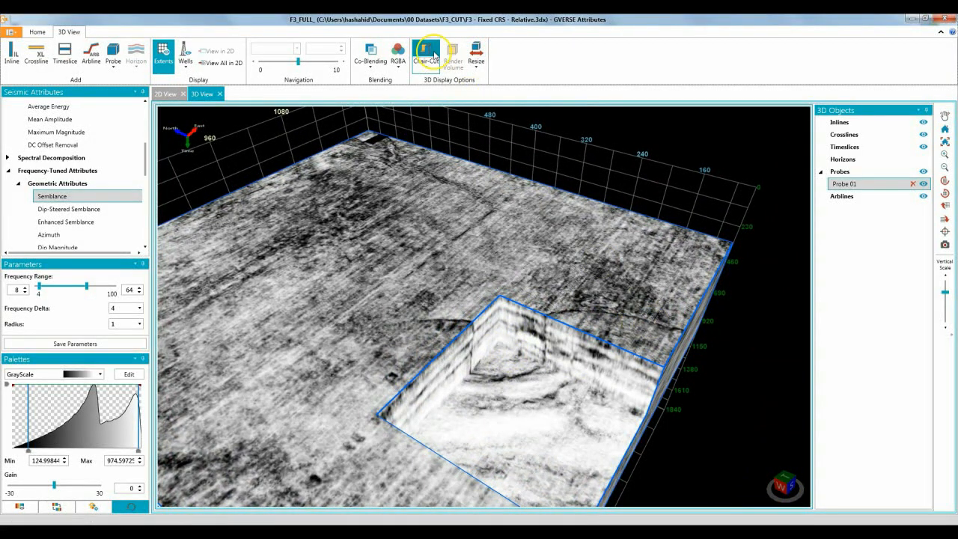
pyautogui.click(434, 54)
# Step: Switch the probe to Input Data and render it as a volume
pyautogui.scroll(5, 53, 107)
pyautogui.click(50, 105)
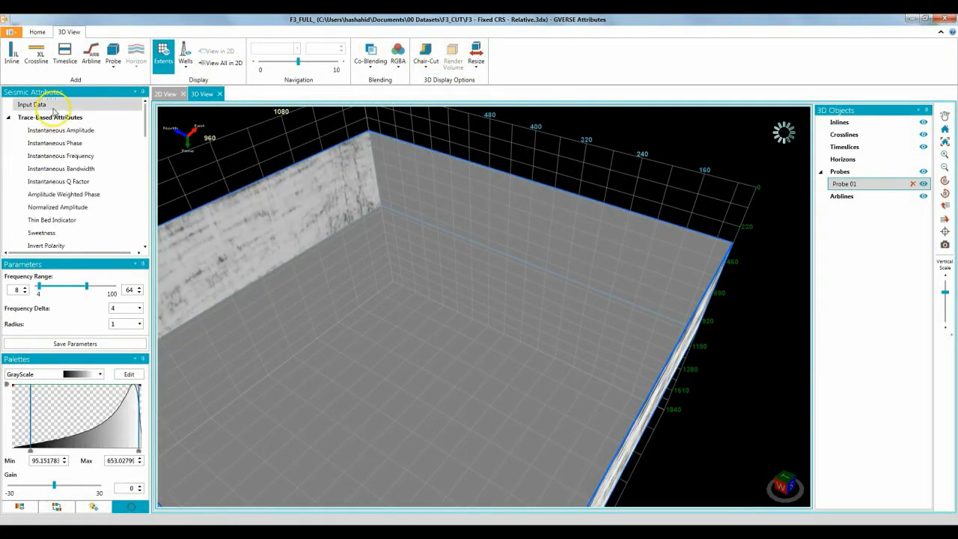
pyautogui.click(456, 66)
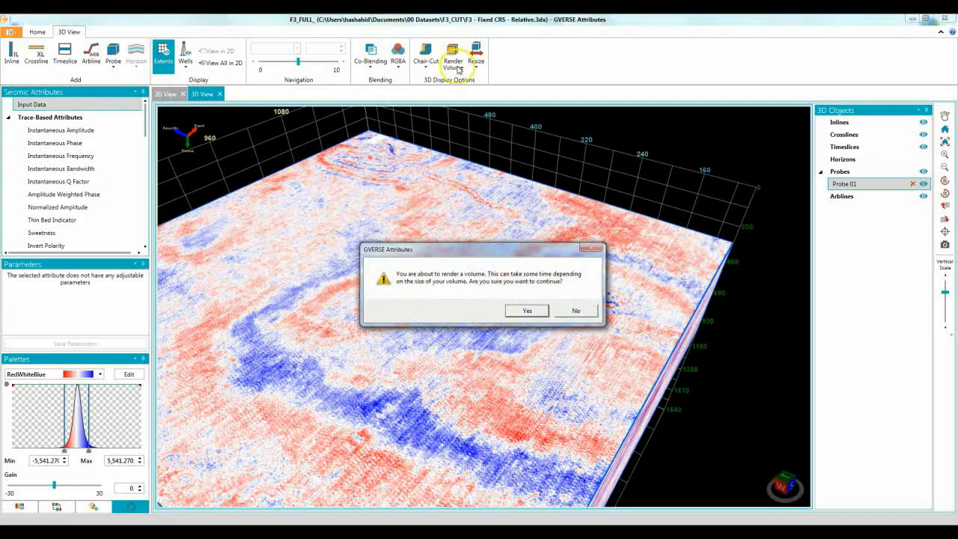
pyautogui.click(526, 311)
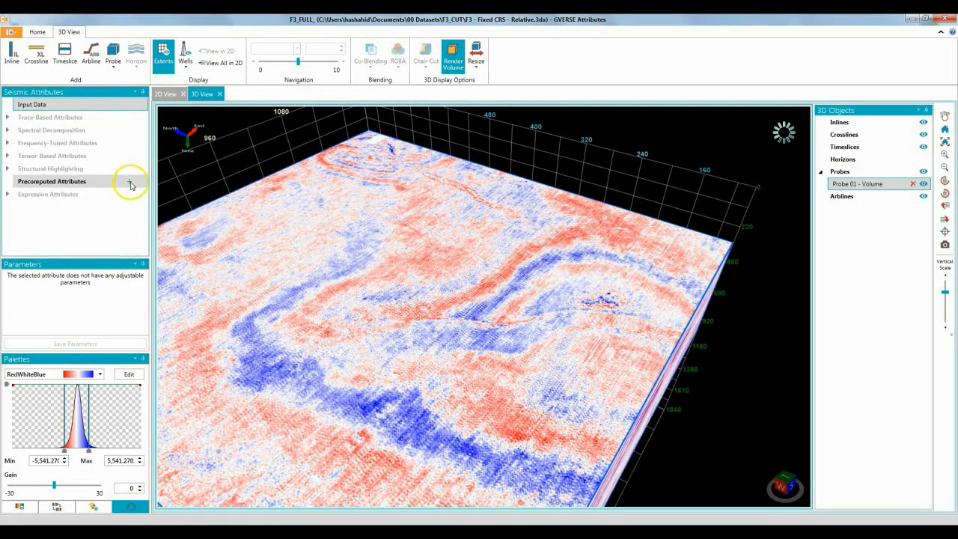
# Step: Import the precomputed attribute file F3 - Fixed CRS - Relative - TraceBased - Average Energy.3dx
pyautogui.click(130, 183)
pyautogui.click(368, 88)
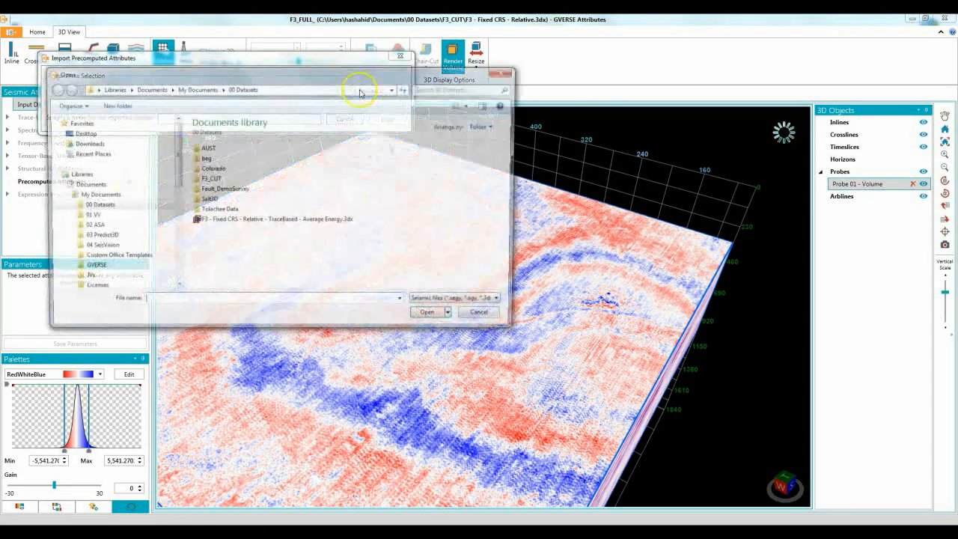
pyautogui.doubleClick(274, 216)
pyautogui.click(386, 213)
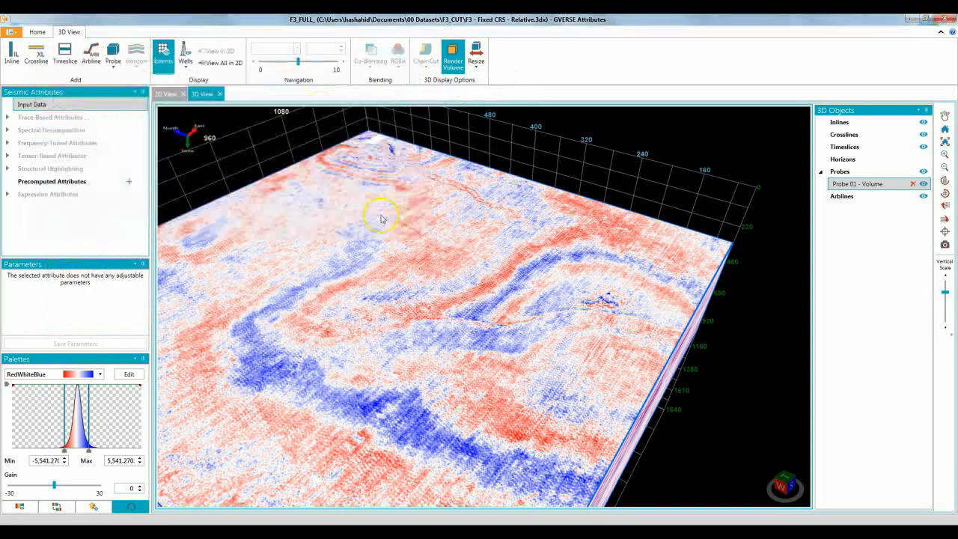
# Step: Display the imported Average Energy attribute on the rendered probe volume and view the whole box
pyautogui.click(96, 193)
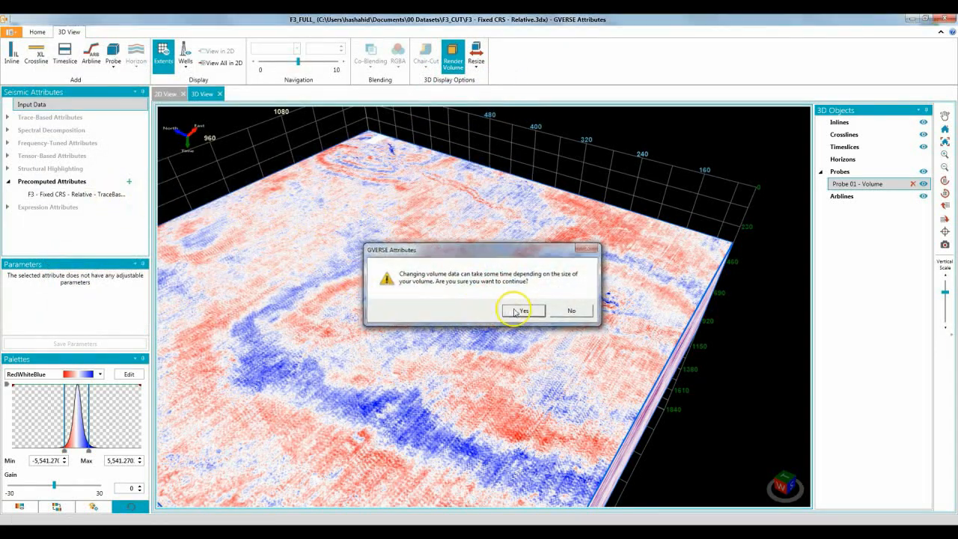
pyautogui.click(516, 312)
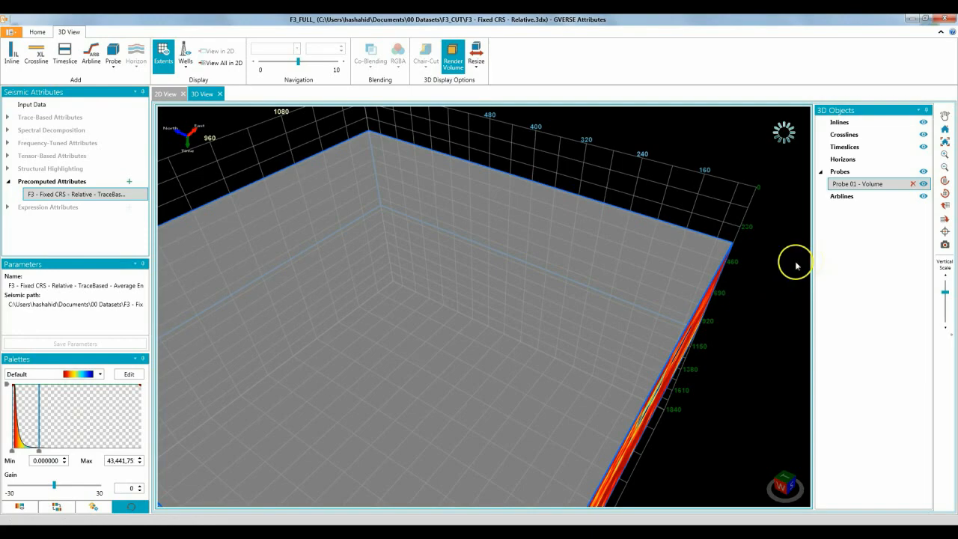
pyautogui.scroll(-5, 793, 266)
pyautogui.moveTo(495, 309); pyautogui.dragTo(554, 325)
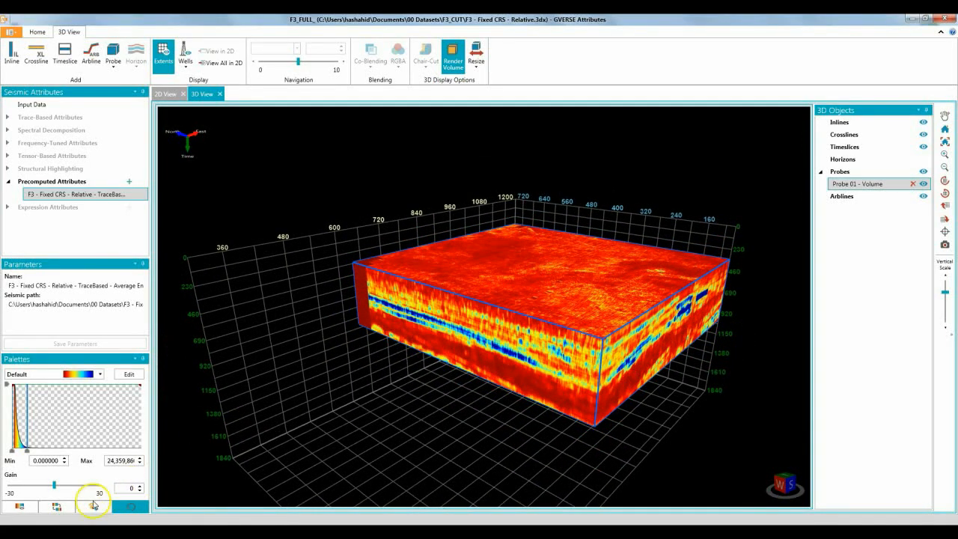
# Step: Raise the volume's palette maximum and shape its opacity curve to isolate the high-energy bodies, and inspect them from several sides
pyautogui.click(57, 507)
pyautogui.moveTo(28, 451); pyautogui.dragTo(40, 452)
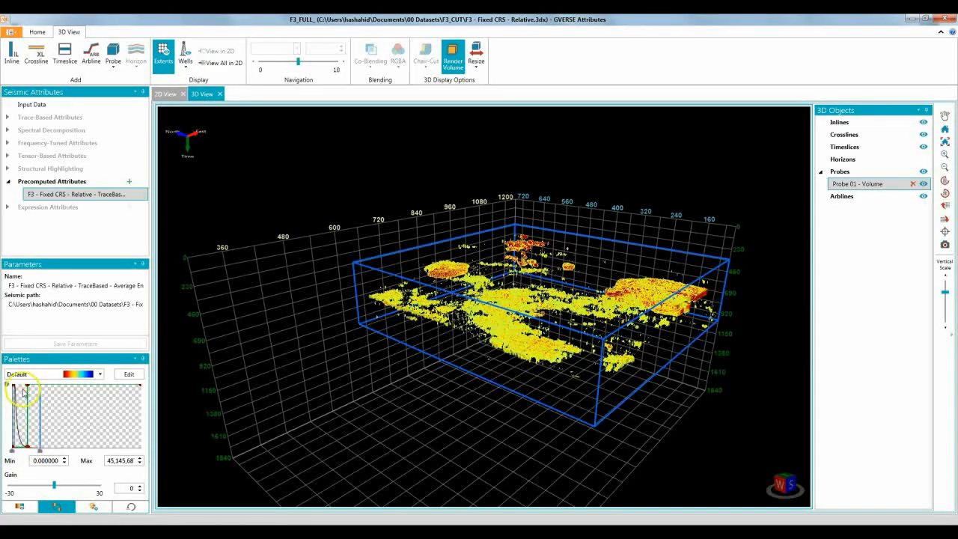
pyautogui.moveTo(27, 386); pyautogui.dragTo(36, 403)
pyautogui.scroll(5, 626, 301)
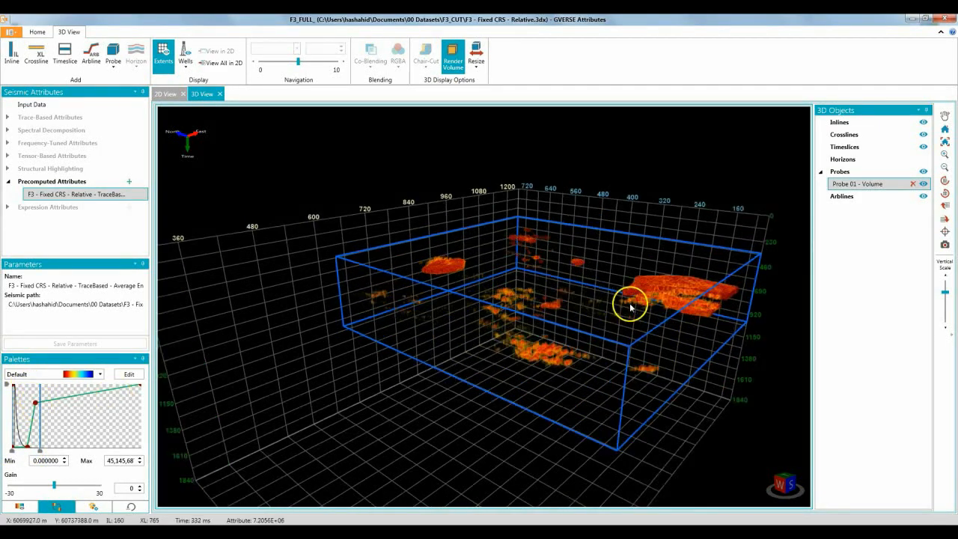
pyautogui.moveTo(716, 323); pyautogui.dragTo(558, 324)
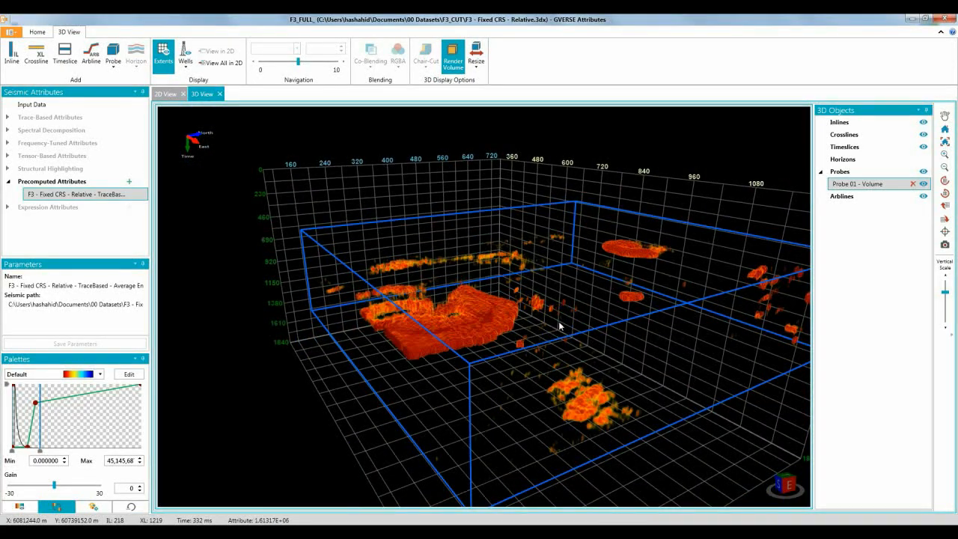
pyautogui.click(944, 129)
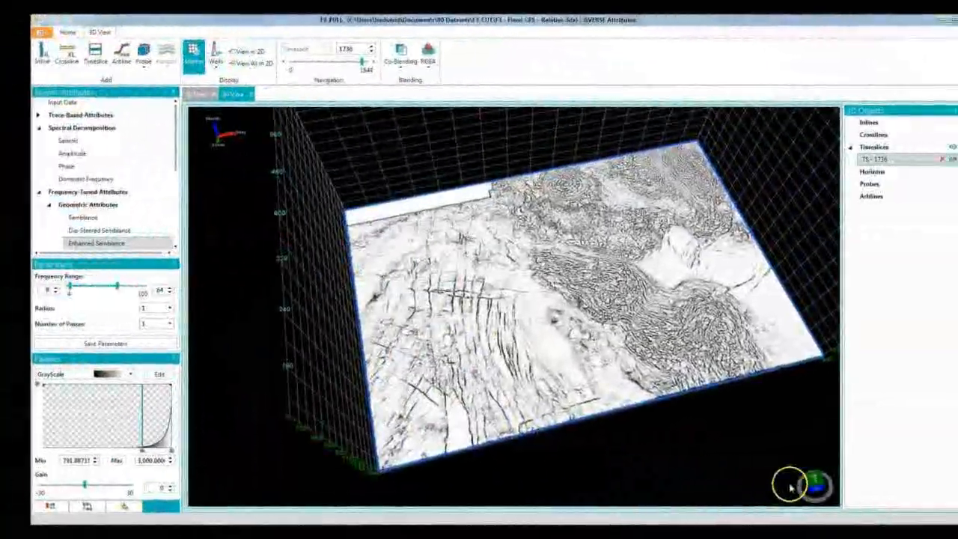
# Step: View the Enhanced Semblance timeslice at 1736 ms from directly above and examine the faults in its western part
pyautogui.click(784, 481)
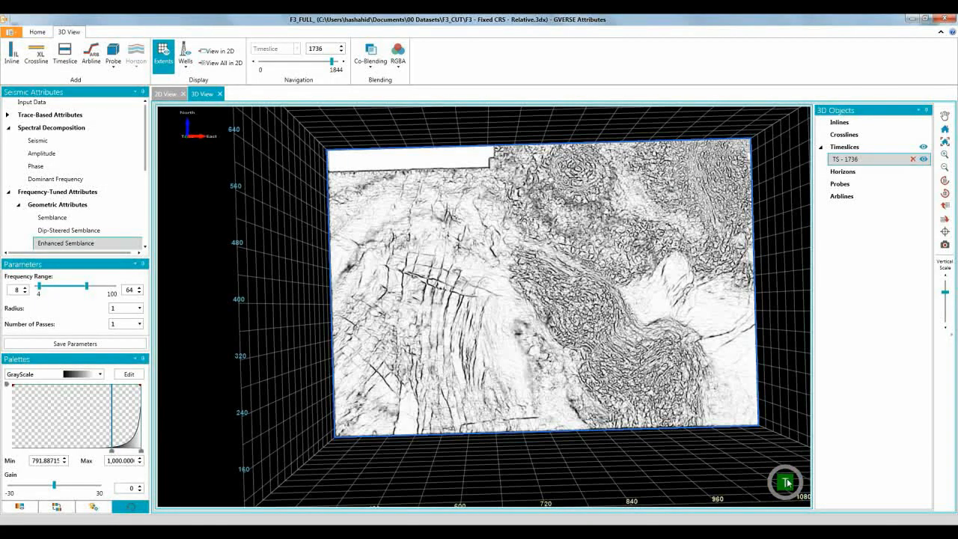
pyautogui.scroll(5, 476, 362)
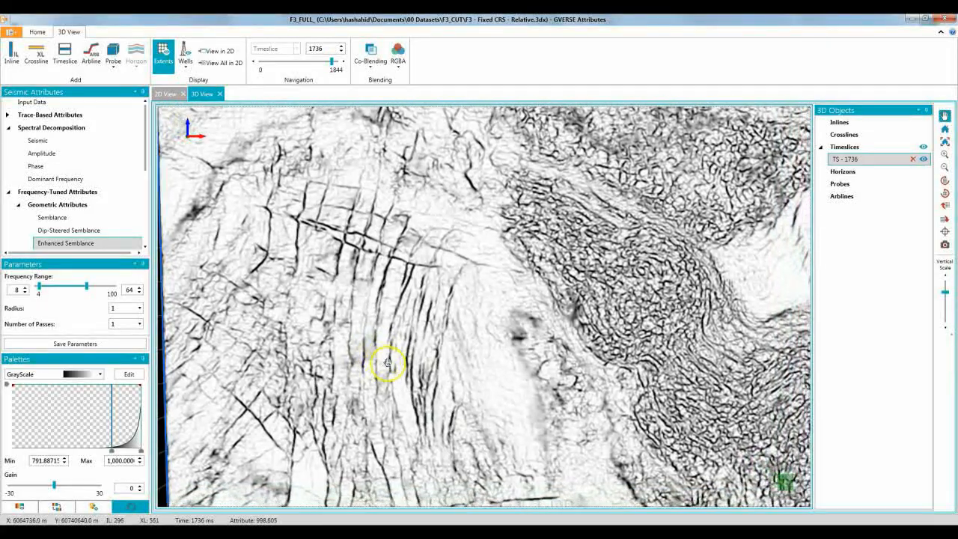
pyautogui.moveTo(387, 362); pyautogui.dragTo(385, 363, button='middle')
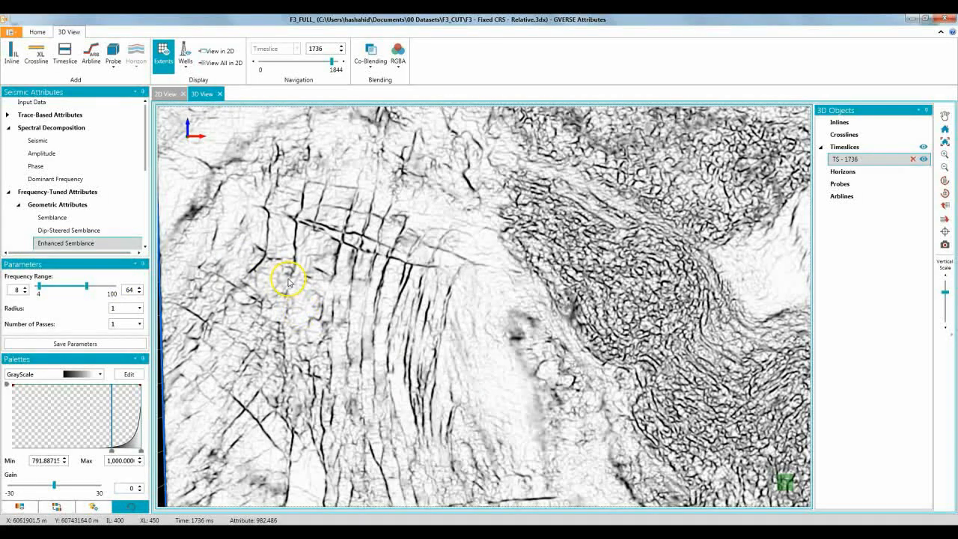
# Step: Co-blend Dominant Frequency over the Enhanced Semblance timeslice with an overlay of about 23 percent
pyautogui.click(367, 53)
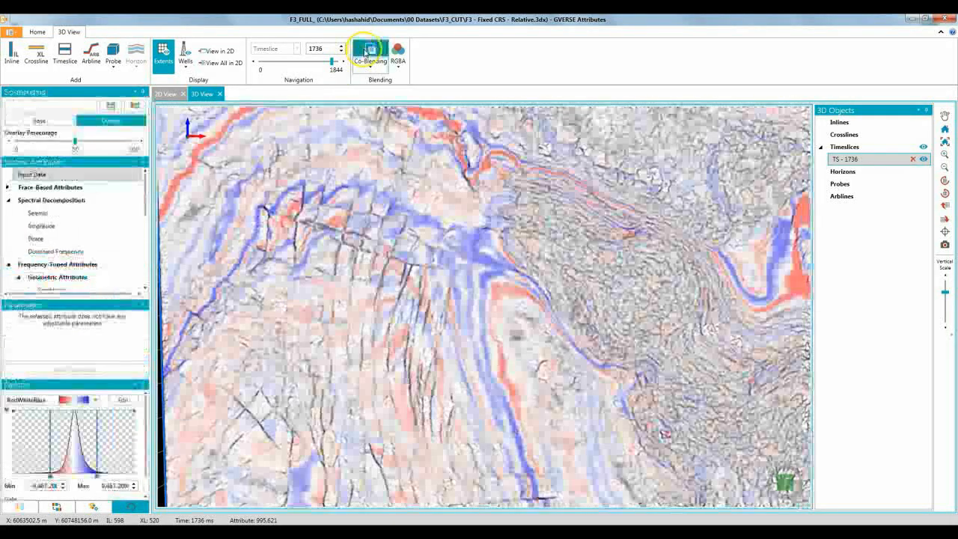
pyautogui.click(60, 251)
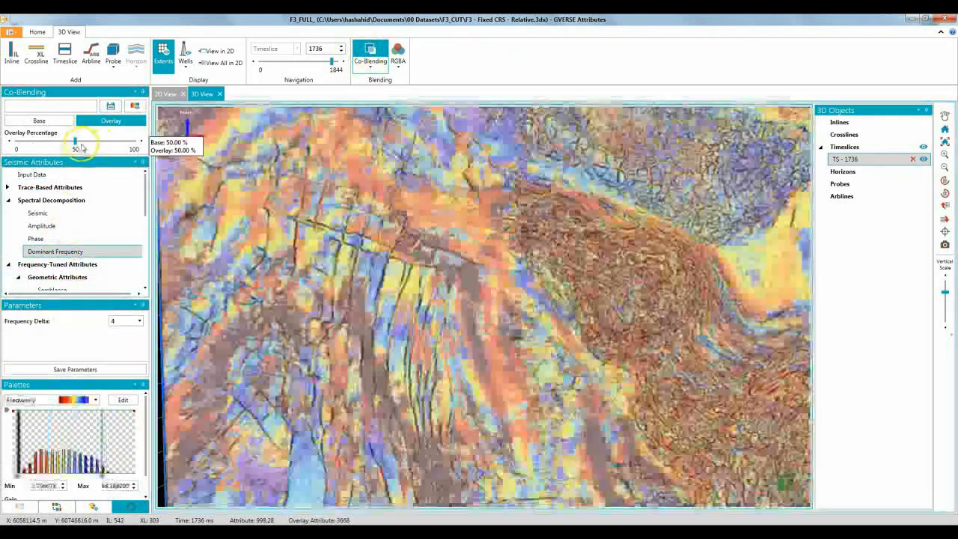
pyautogui.moveTo(75, 142); pyautogui.dragTo(43, 147)
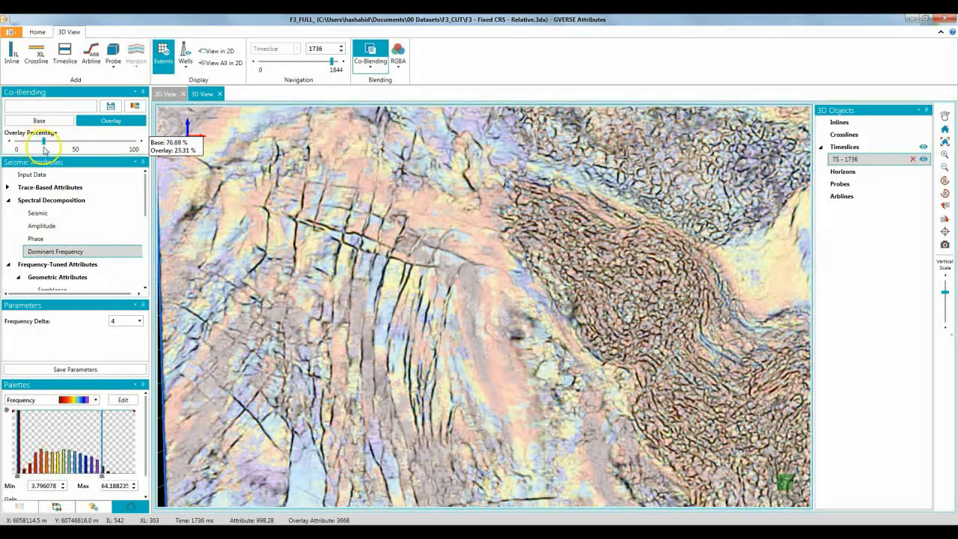
pyautogui.scroll(-3, 359, 407)
pyautogui.moveTo(504, 355); pyautogui.dragTo(476, 376, button='middle')
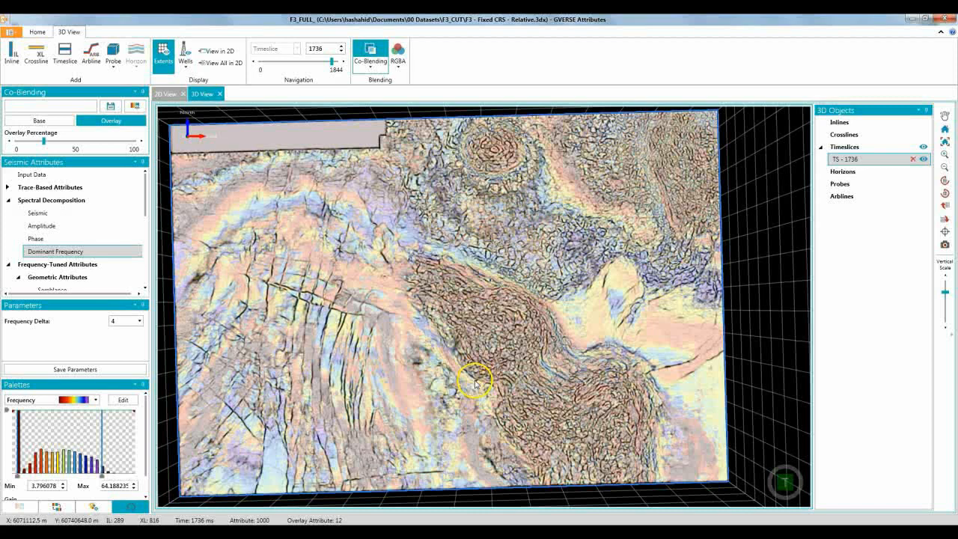
# Step: In the 2D view, display spectral-decomposition Amplitude on the 1036 ms timeslice and compare frequencies 24, 44 and 64
pyautogui.click(177, 98)
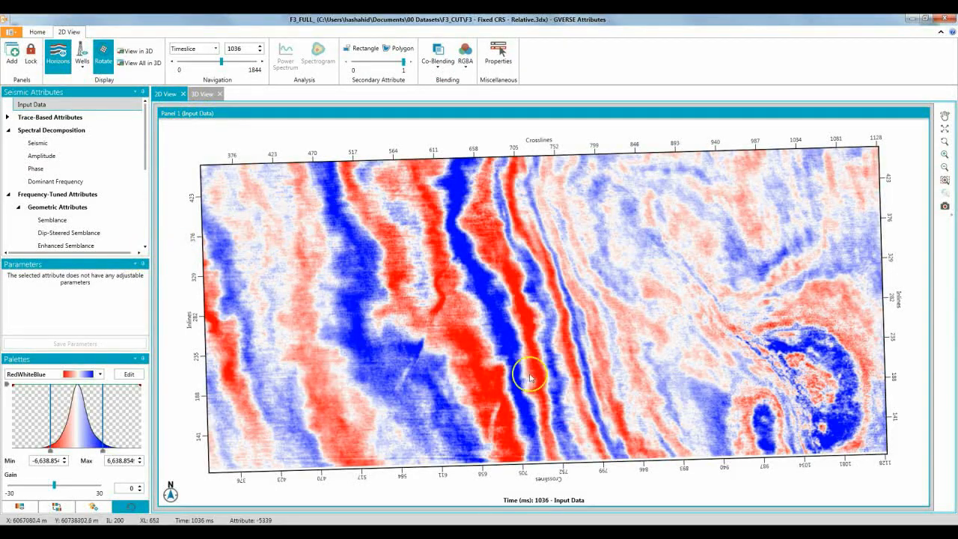
pyautogui.click(75, 156)
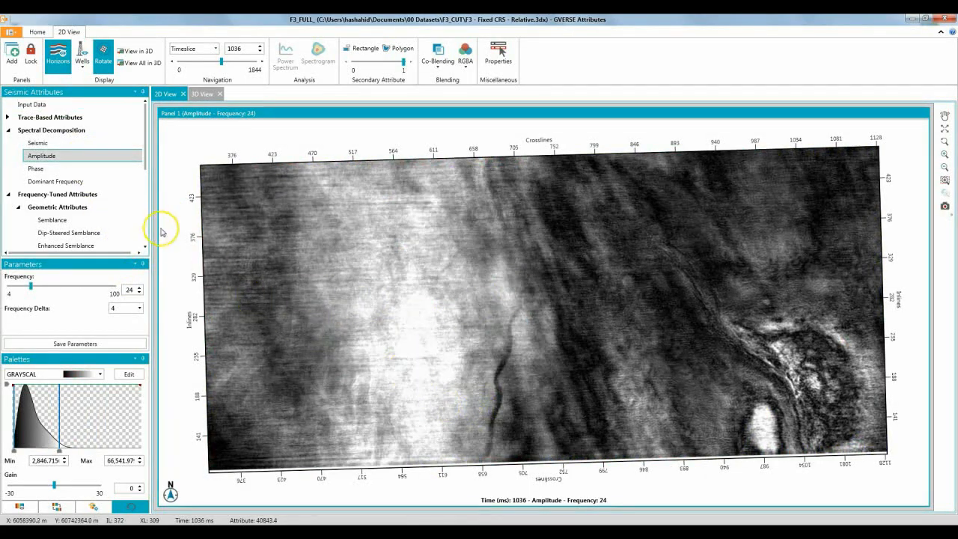
pyautogui.doubleClick(133, 290)
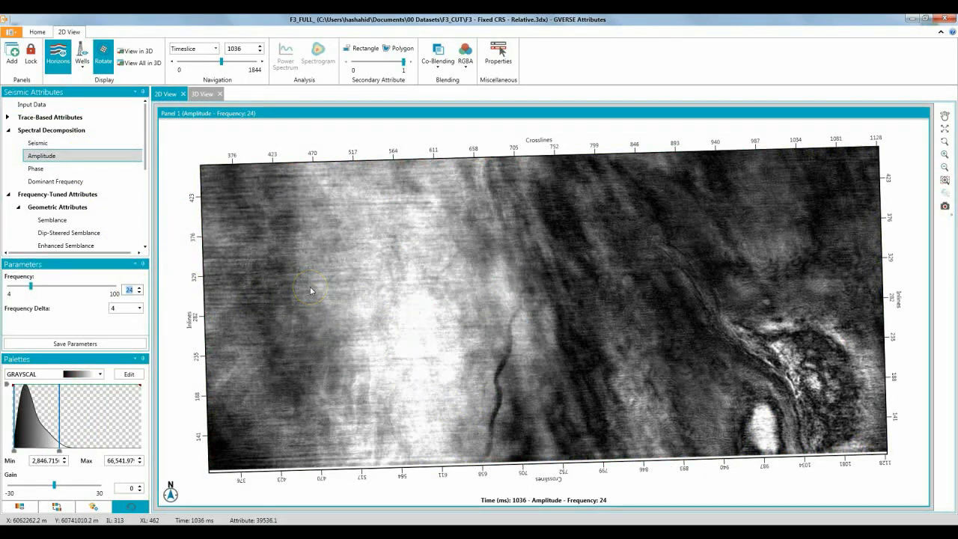
pyautogui.press('Return')
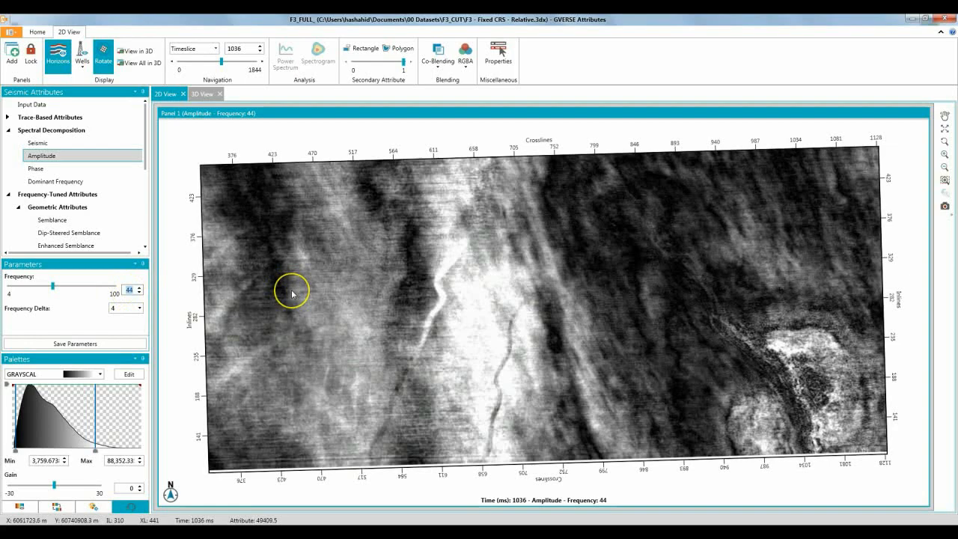
pyautogui.press('Return')
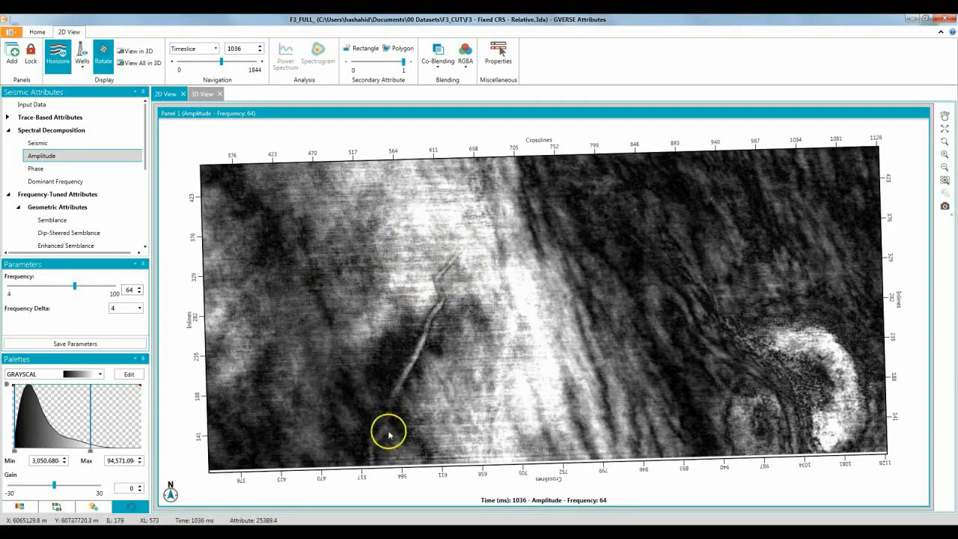
# Step: Apply the saved Channel_Blend RGBA profile to the 1036 ms timeslice
pyautogui.click(464, 66)
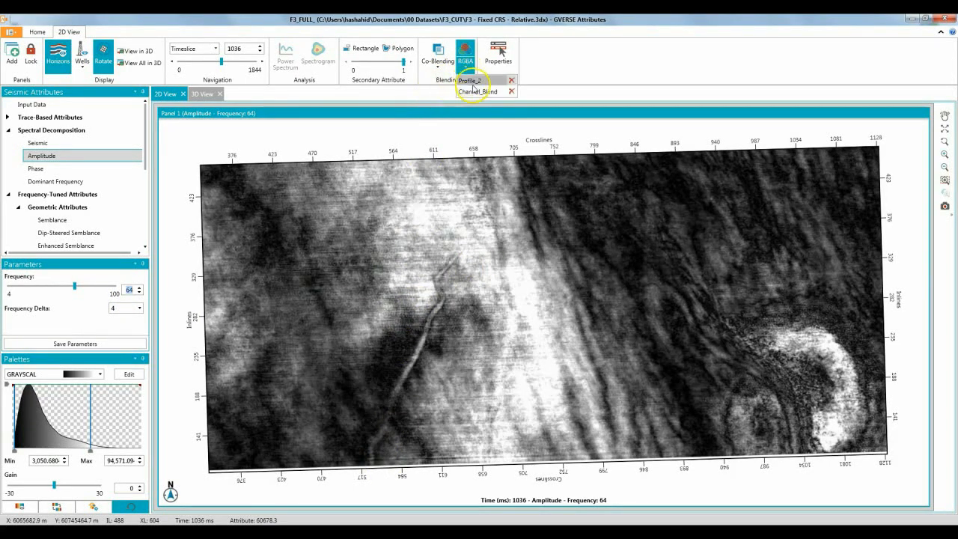
pyautogui.click(475, 91)
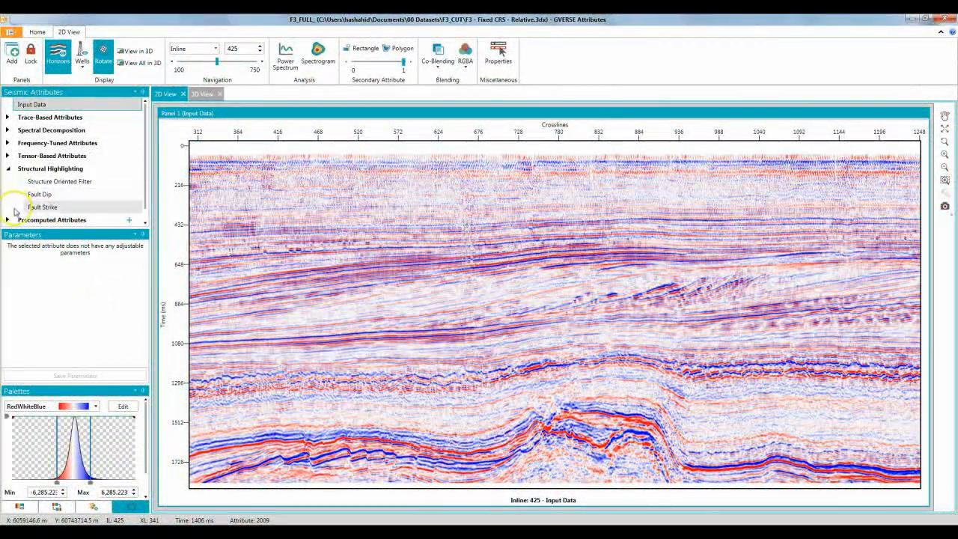
# Step: Place a rectangular secondary-attribute window over the lower western part of inline 425, apply the Structure Oriented Filter inside it, and move it to compare
pyautogui.click(349, 49)
pyautogui.moveTo(196, 261); pyautogui.dragTo(440, 477)
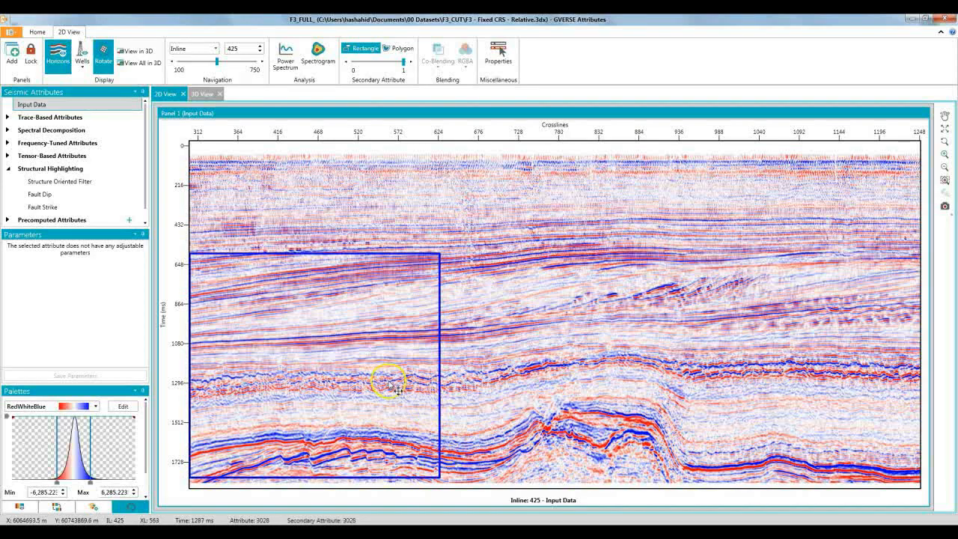
pyautogui.scroll(3, 389, 383)
pyautogui.click(71, 181)
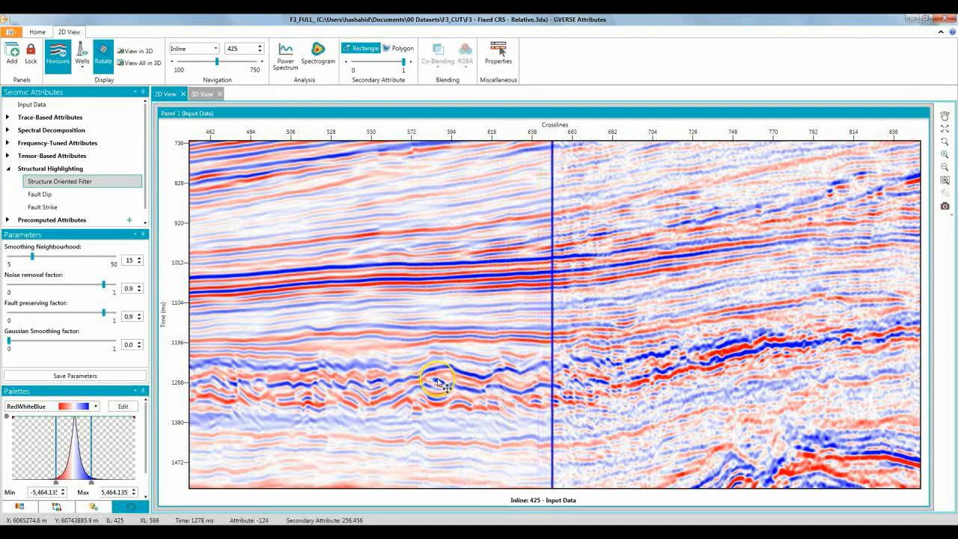
pyautogui.moveTo(461, 383); pyautogui.dragTo(367, 385)
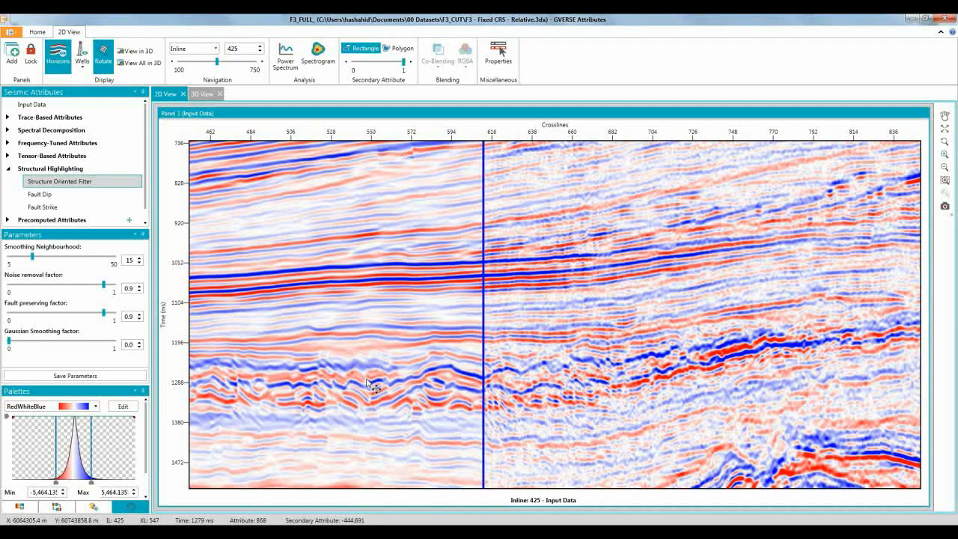
# Step: Remove the rectangular comparison window and display the Fault Dip attribute on the full extent of inline 425
pyautogui.click(362, 47)
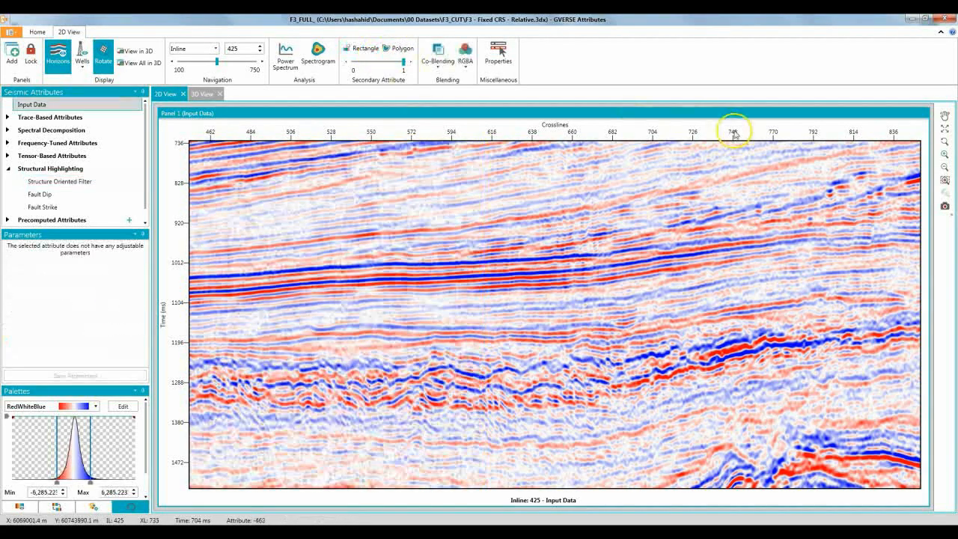
pyautogui.click(945, 130)
pyautogui.click(40, 194)
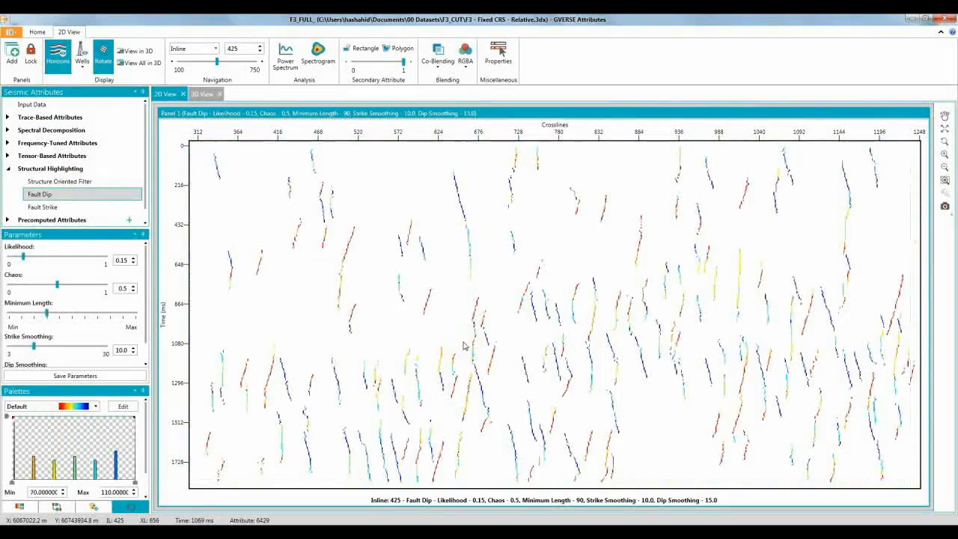
# Step: Set the Fault Dip likelihood to 0.21 and chaos to 0.2
pyautogui.scroll(2, 463, 344)
pyautogui.moveTo(469, 348)
pyautogui.mouseDown(button='middle')
pyautogui.moveTo(440, 348)
pyautogui.moveTo(469, 336)
pyautogui.moveTo(456, 338)
pyautogui.mouseUp(button='middle')
pyautogui.click(134, 259)
pyautogui.click(134, 259)
pyautogui.click(134, 259)
pyautogui.click(134, 259)
pyautogui.click(134, 259)
pyautogui.click(134, 259)
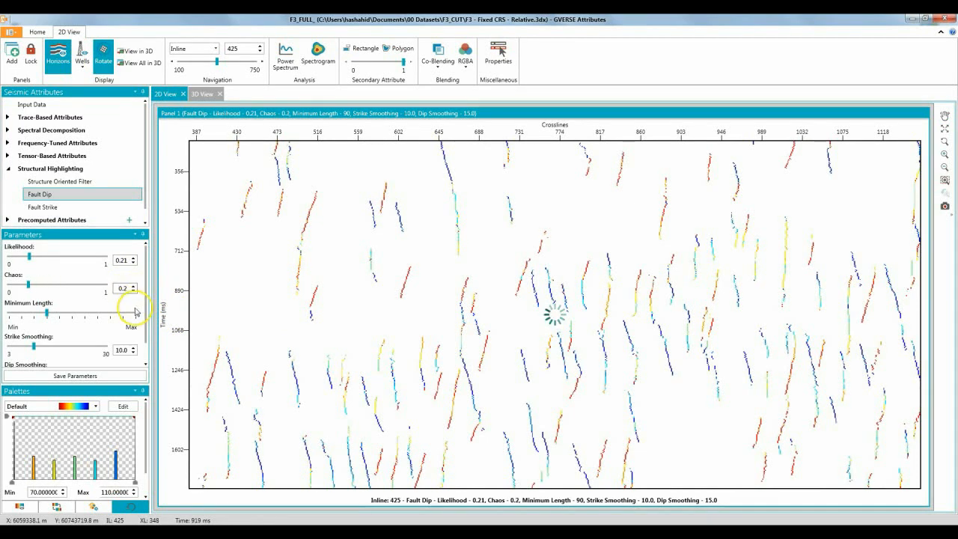
# Step: Set the Fault Dip minimum length to 120 and inspect the remaining faults on inline 425
pyautogui.click(63, 319)
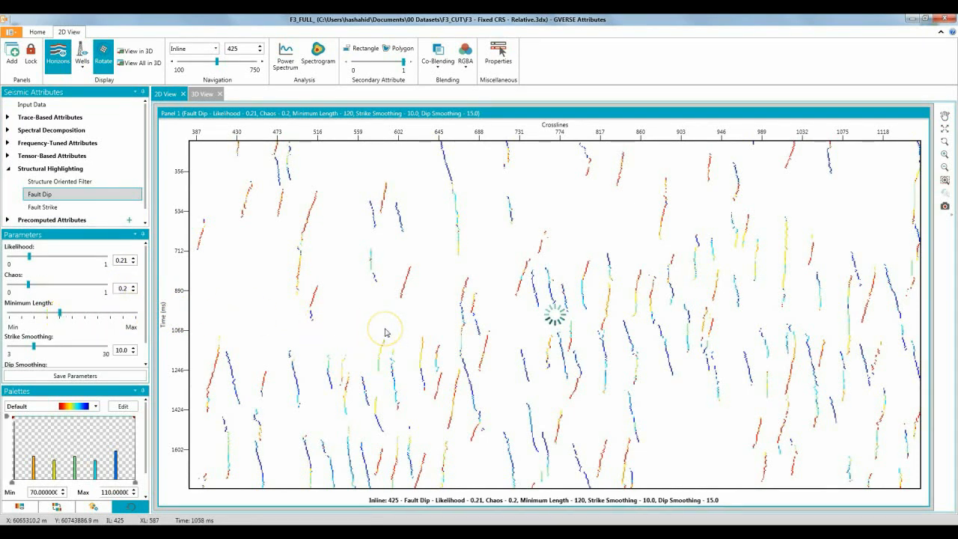
pyautogui.scroll(1, 388, 332)
pyautogui.scroll(1, 488, 348)
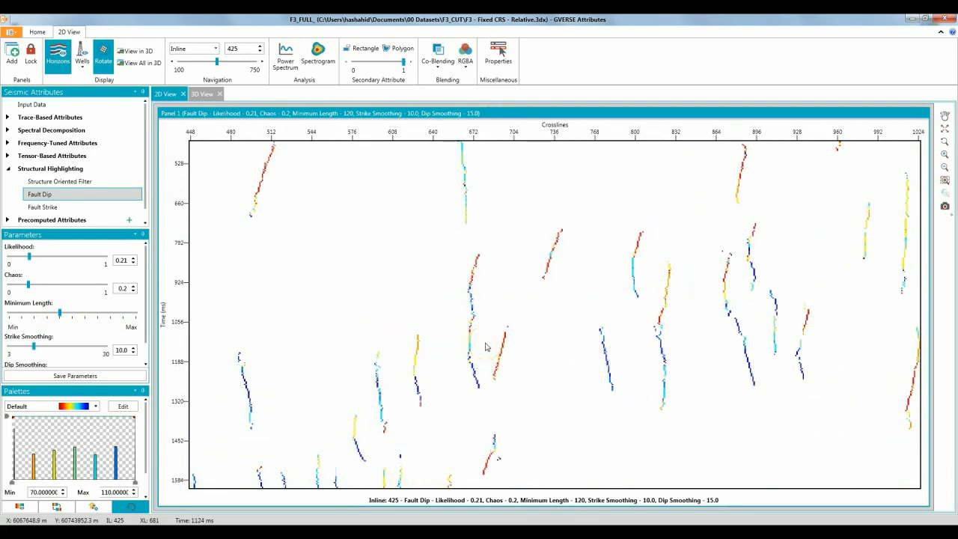
pyautogui.scroll(-1, 485, 346)
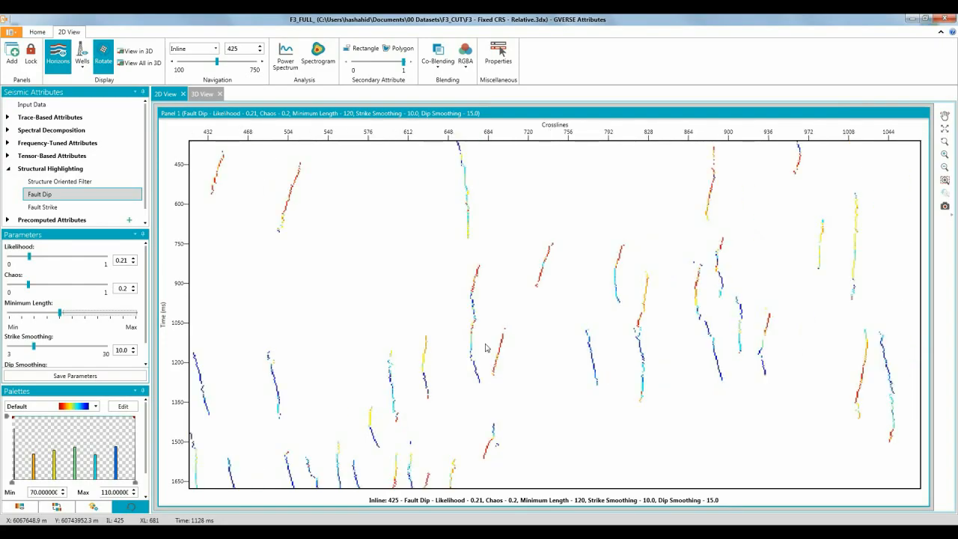
# Step: Switch to the 3D view and examine the Fault Dip overlay where inline 346 meets timeslice 1708
pyautogui.click(204, 95)
pyautogui.scroll(-4, 404, 329)
pyautogui.moveTo(382, 389); pyautogui.dragTo(524, 338)
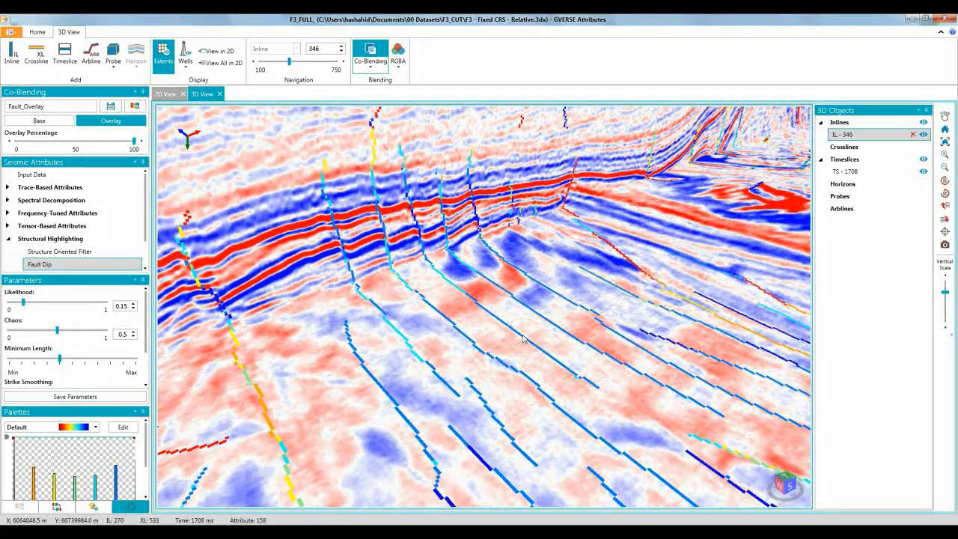